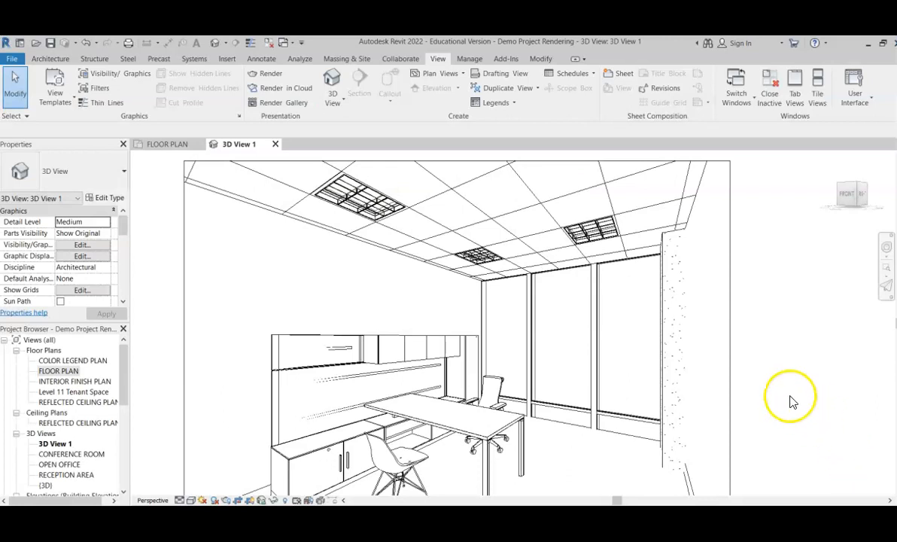
Set the office perspective view's visual style to Shaded.
scroll(775, 380, "down", 2)
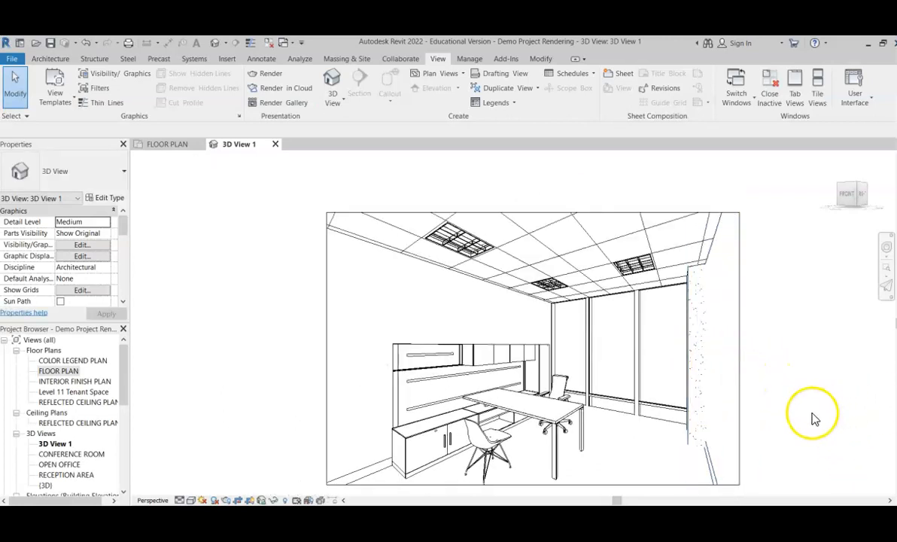
left_click(192, 500)
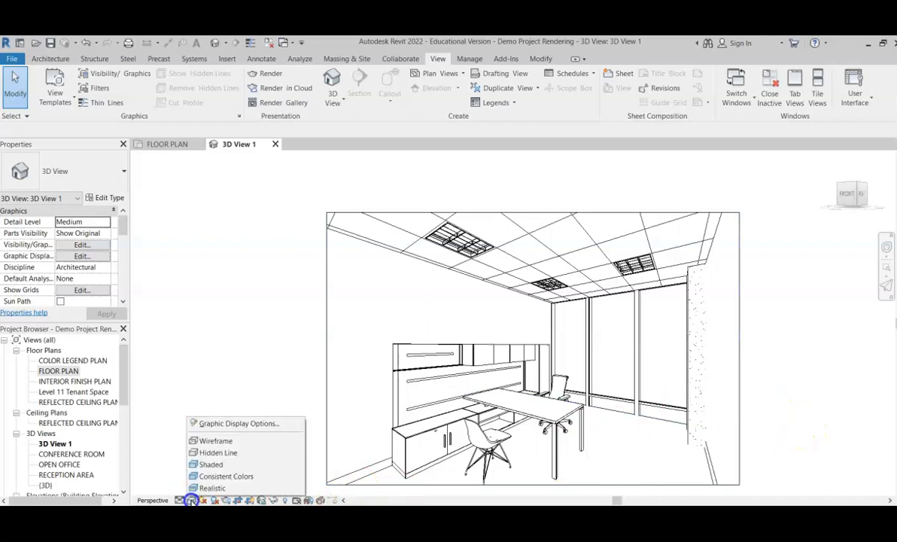
left_click(214, 467)
scroll(753, 410, "up", 2)
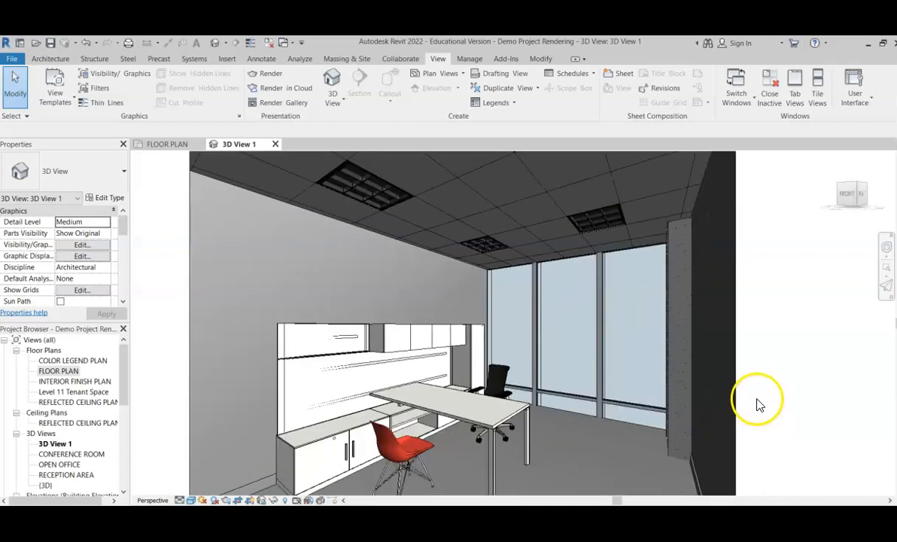
scroll(758, 407, "down", 2)
scroll(711, 356, "up", 1)
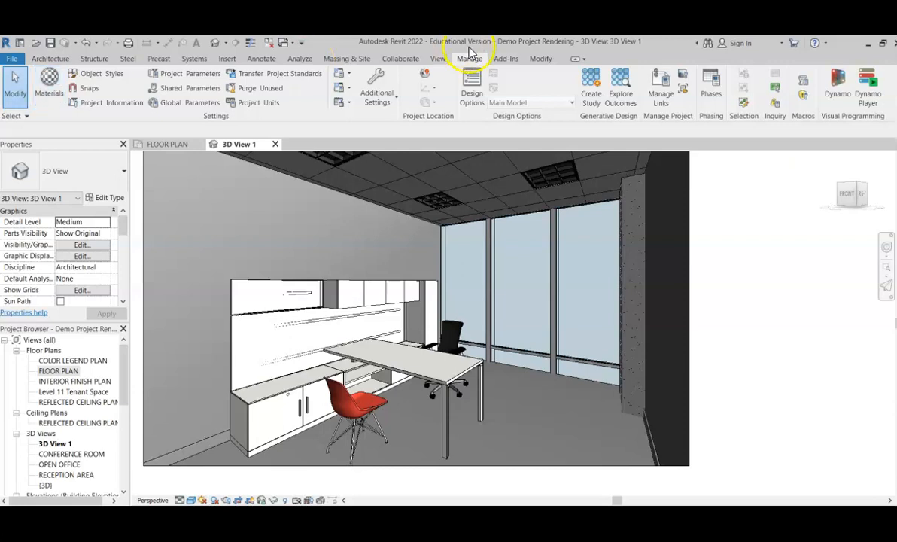
Search the project materials for "paint" and select the Gypsum Wall Board material.
left_click(53, 100)
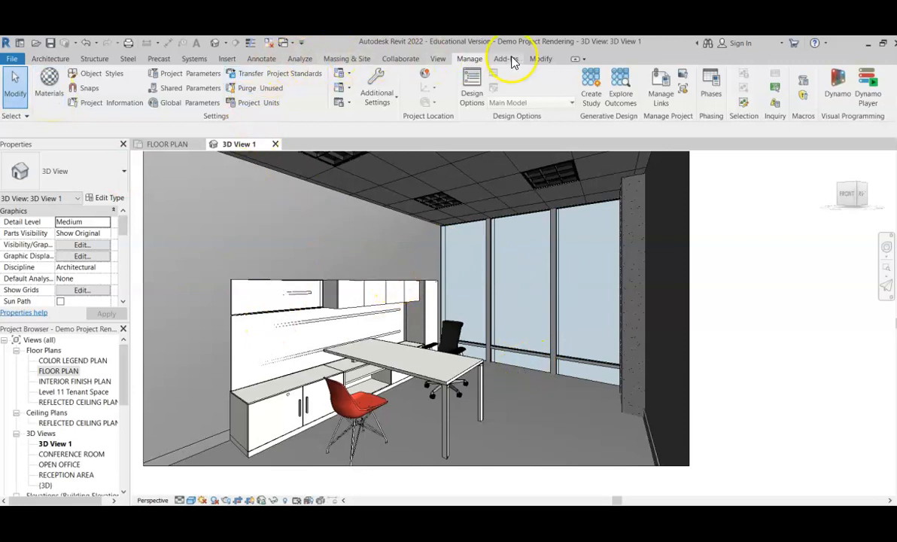
left_click(540, 60)
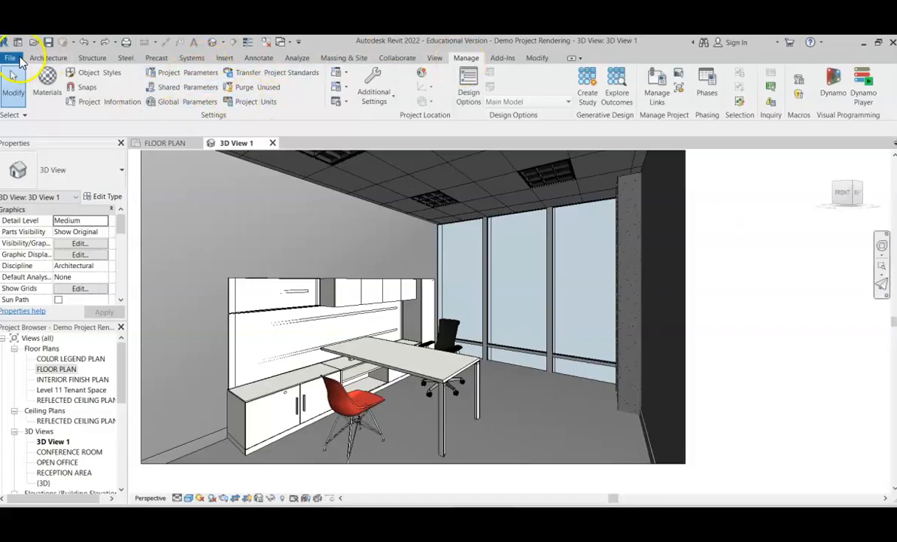
left_click(48, 84)
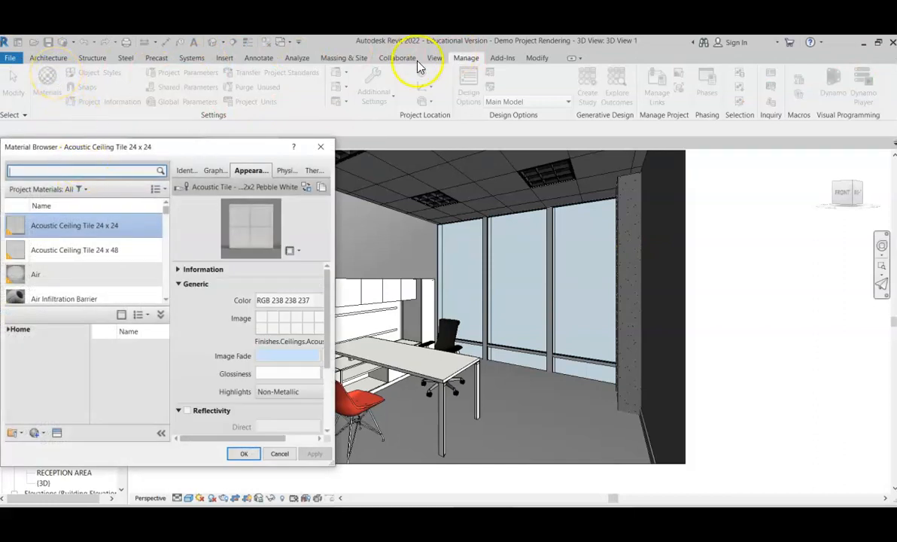
type("paint")
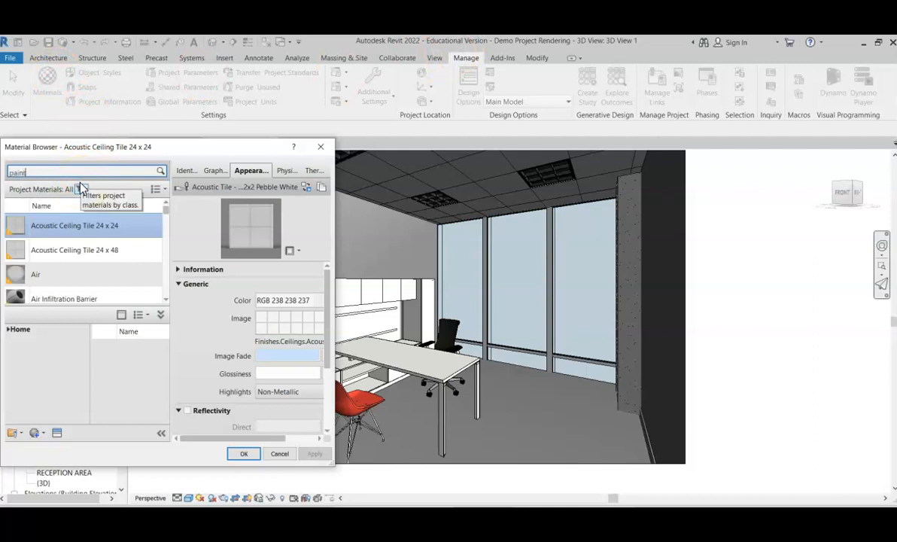
scroll(72, 260, "down", 5)
scroll(75, 262, "down", 2)
left_click(77, 247)
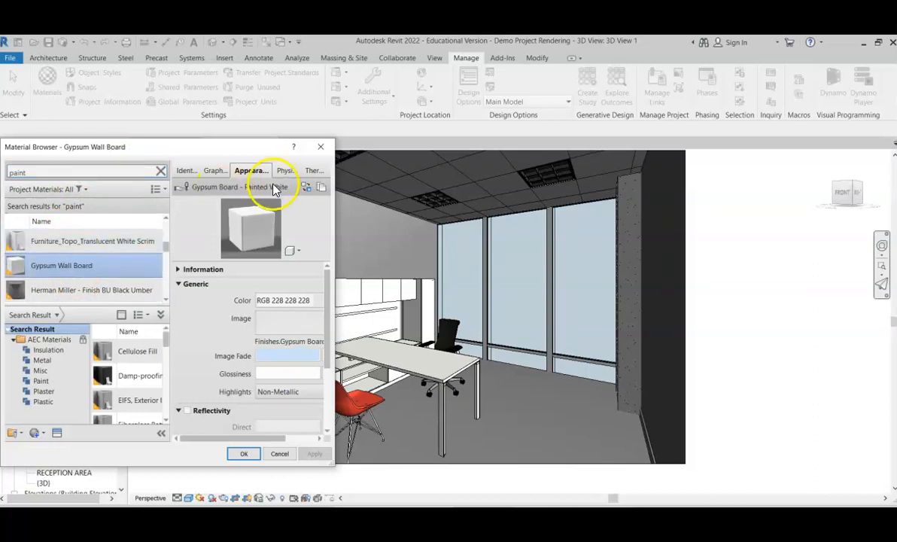
Duplicate the Gypsum Wall Board material and name the copy "Paint SW Smoky Blue".
right_click(104, 266)
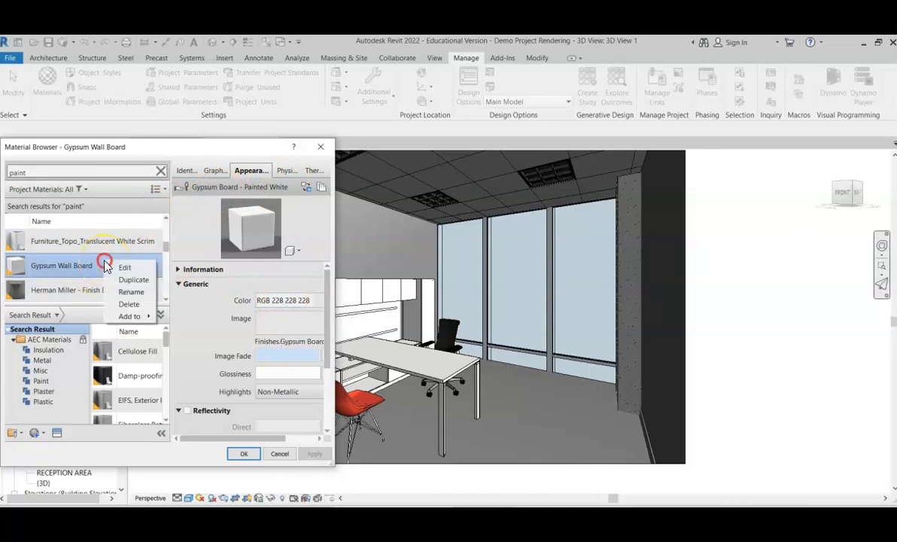
left_click(126, 280)
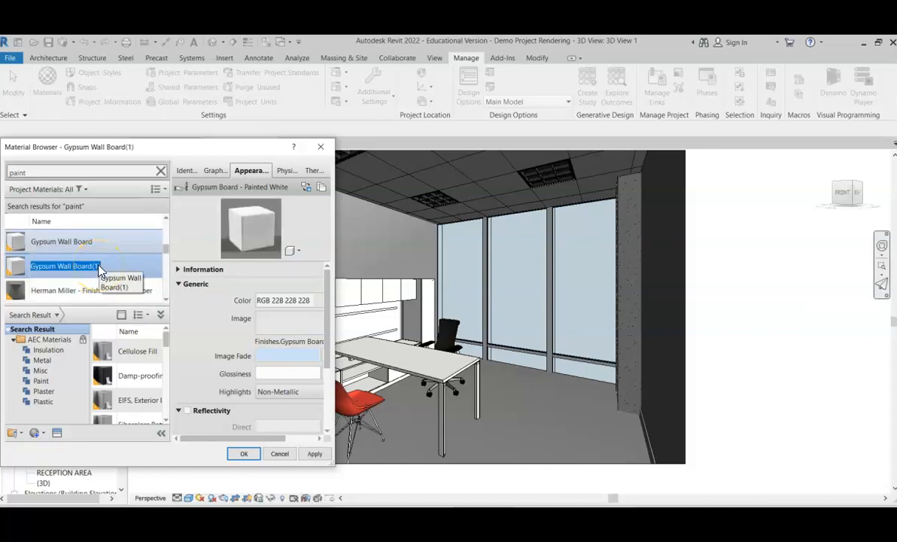
type("Paint SW Smoky Blue")
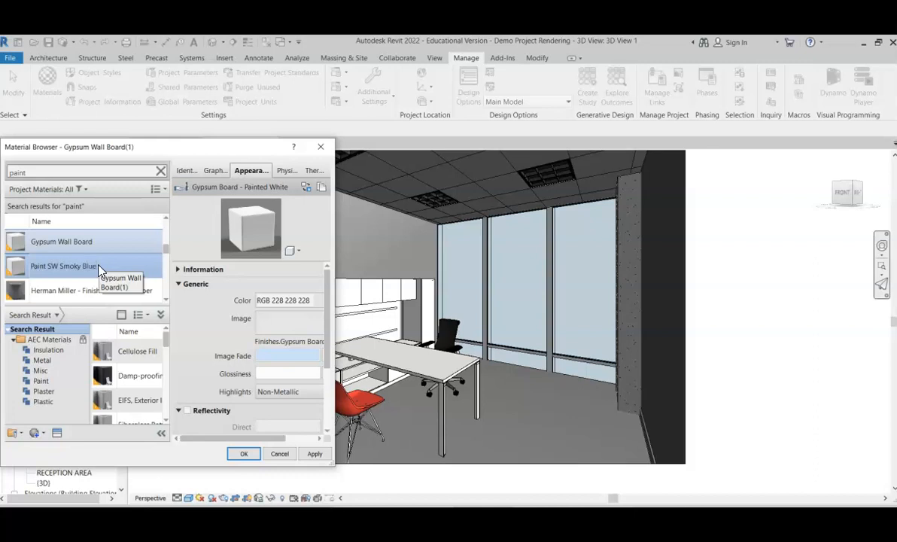
left_click(100, 263)
left_click(111, 291)
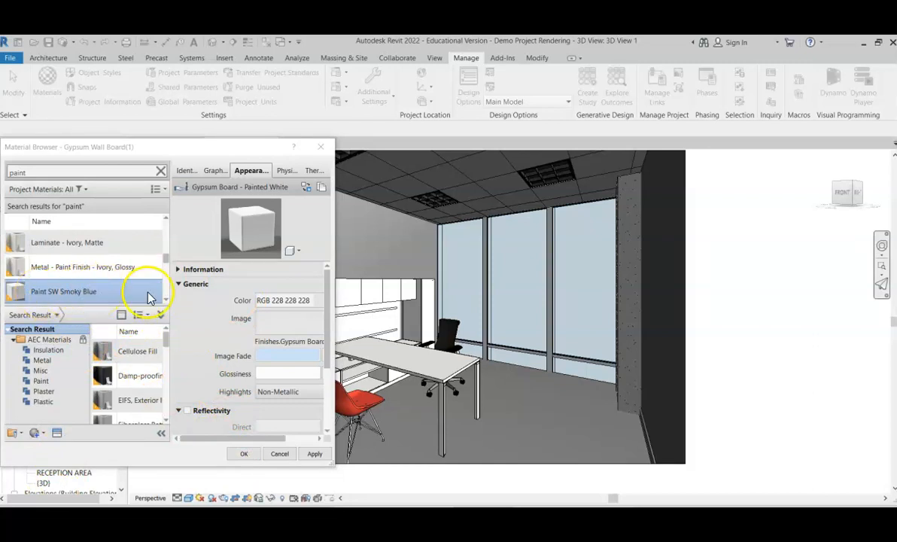
left_click(285, 301)
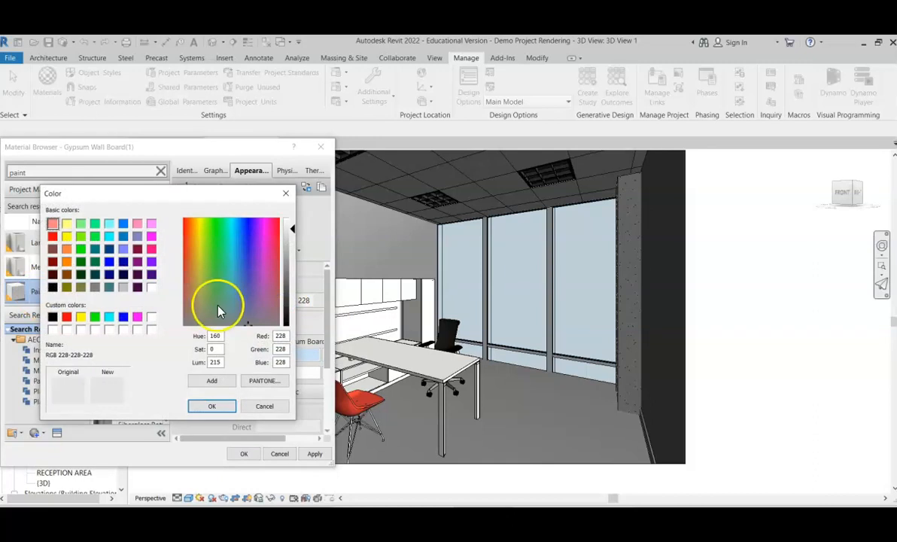
left_click(122, 237)
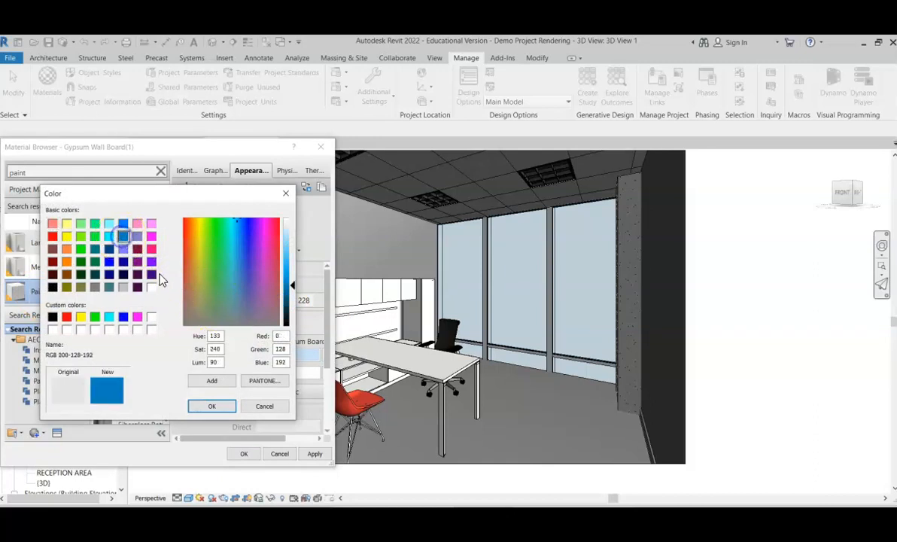
left_click(240, 241)
left_click_drag(239, 243, 235, 282)
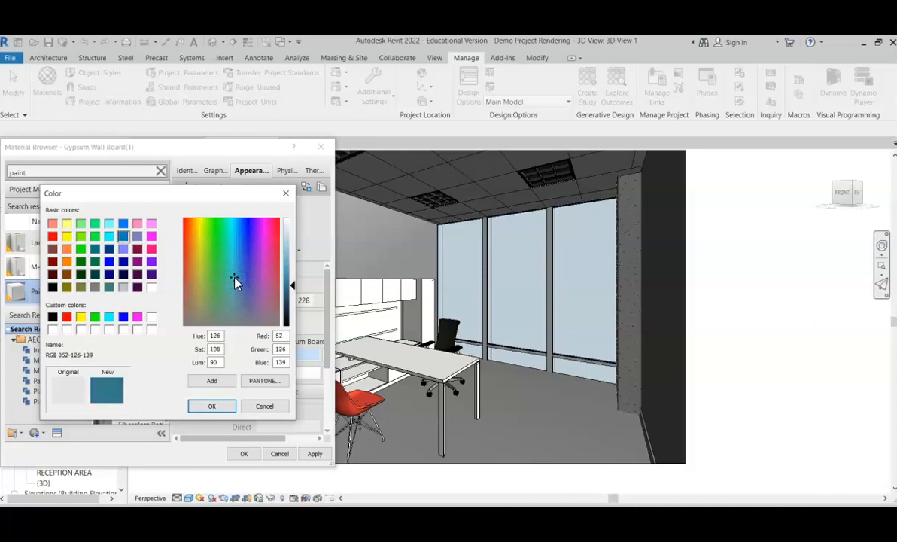
left_click(265, 408)
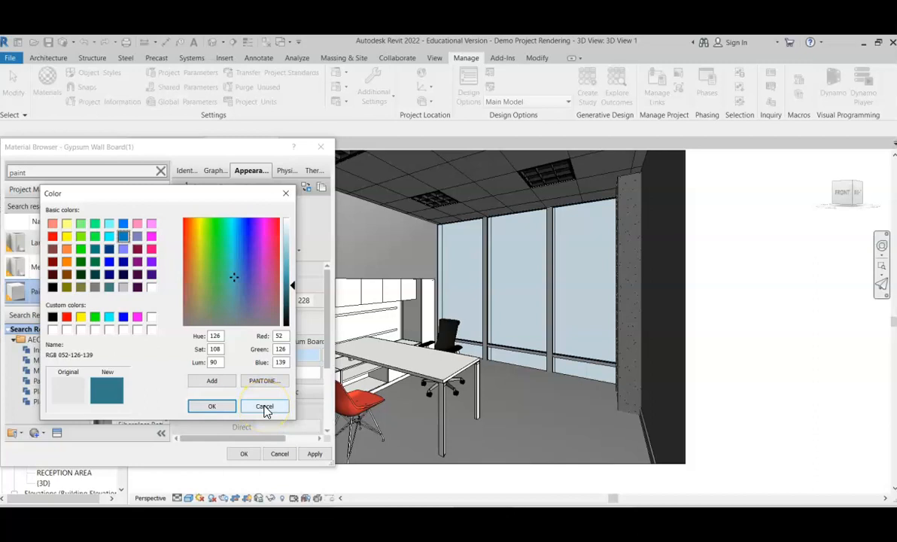
left_click(264, 407)
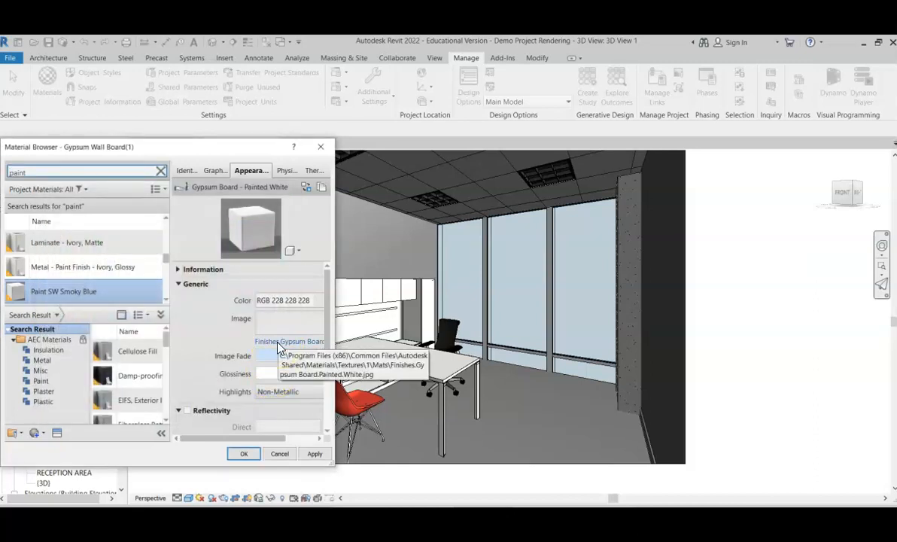
Start replacing the Paint SW Smoky Blue appearance image and browse to the Interior Design folder on the S: drive.
left_click(277, 344)
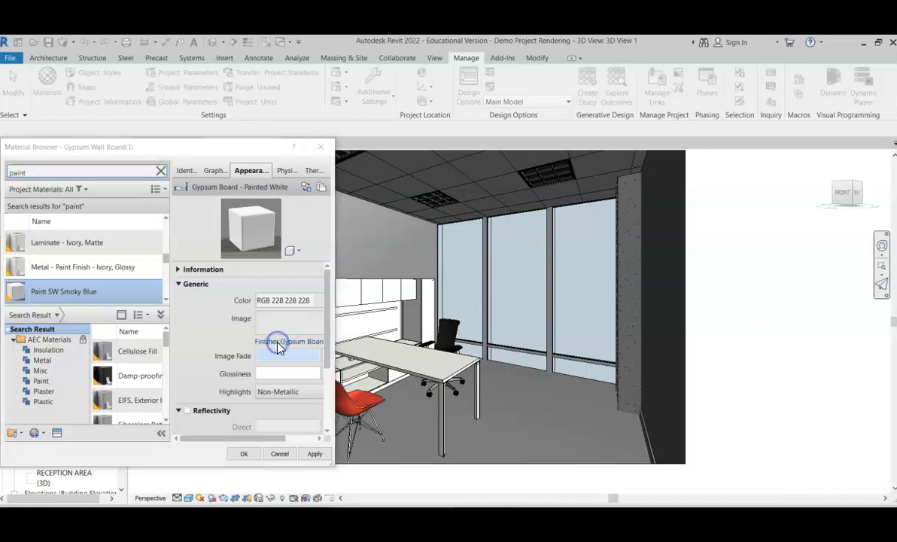
left_click(508, 195)
left_click(555, 159)
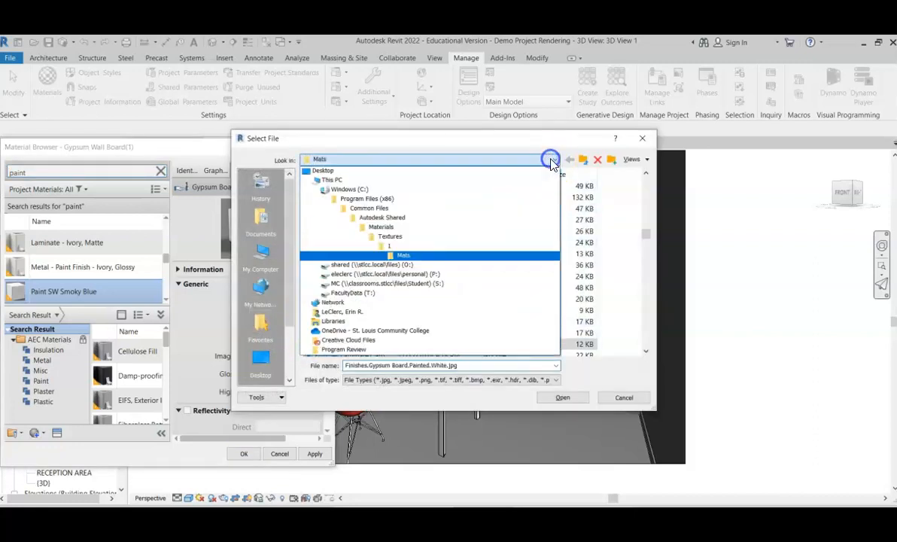
left_click(442, 286)
scroll(380, 258, "down", 12)
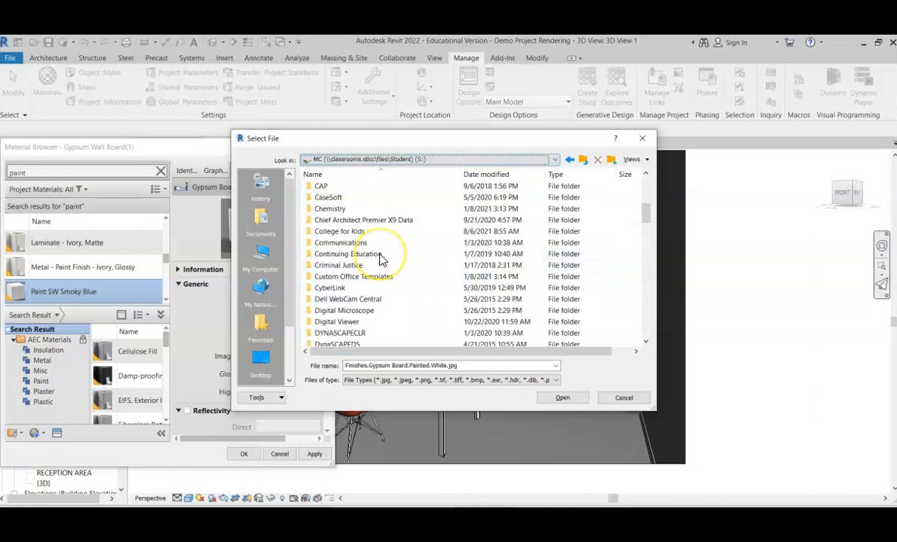
scroll(381, 259, "up", 1)
scroll(380, 258, "down", 4)
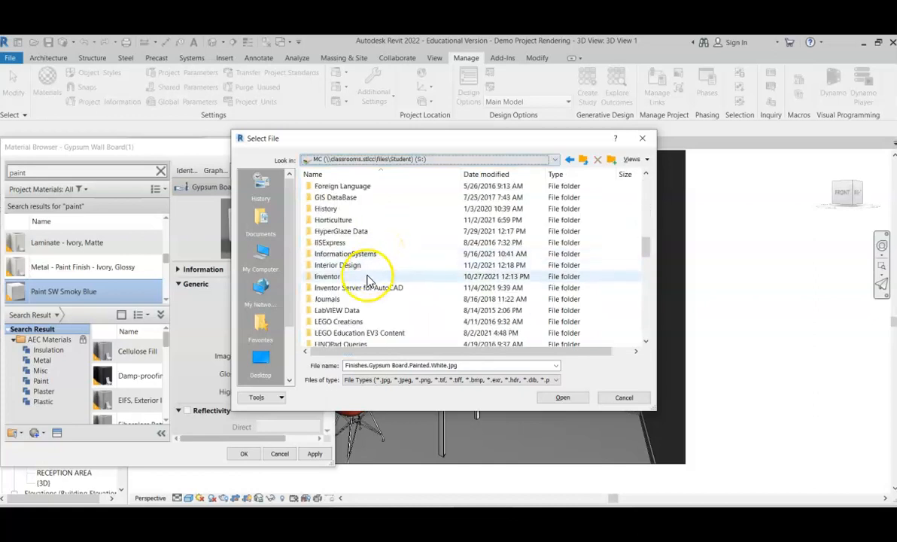
double_click(369, 268)
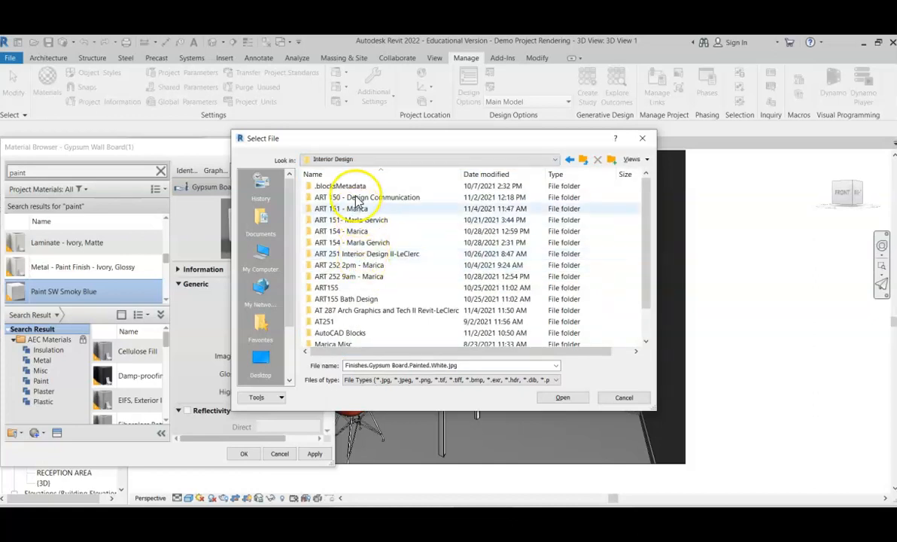
Load SW Smoky Blue.jpg from the AT 287 course's Project 8 Renderings, Interior Materials folder as the appearance image and accept the material.
double_click(369, 310)
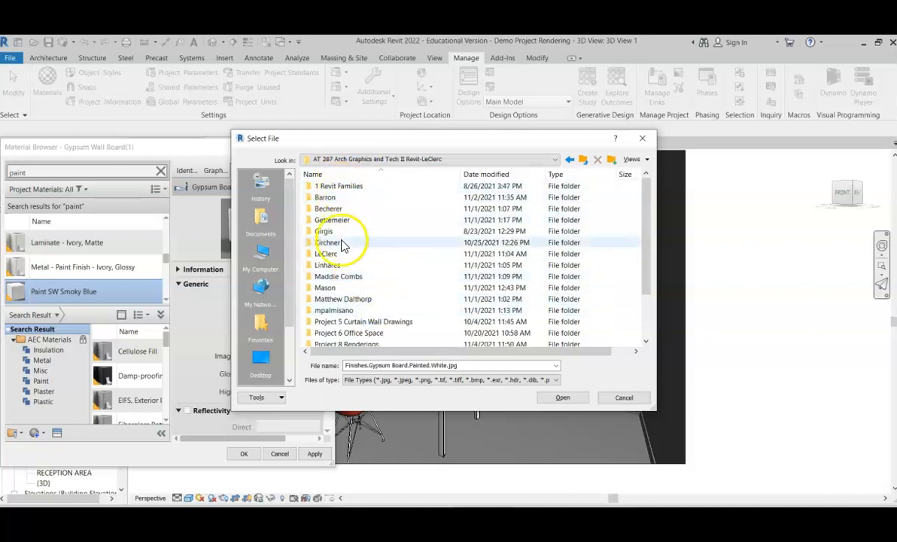
scroll(358, 301, "down", 1)
double_click(352, 311)
double_click(340, 186)
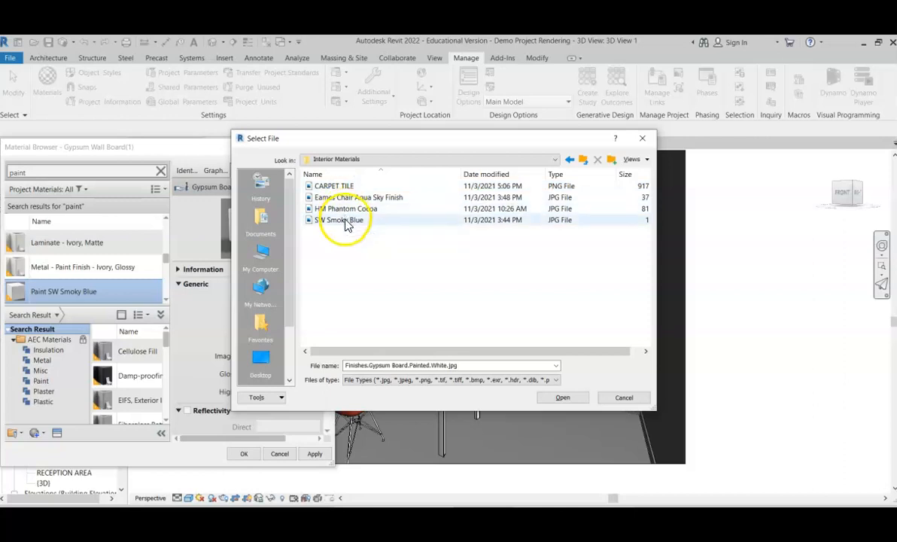
left_click(343, 220)
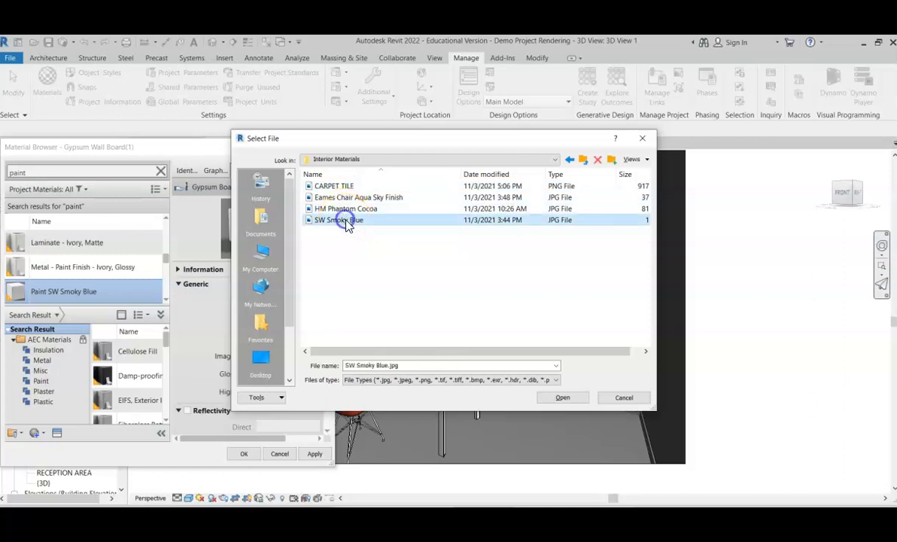
left_click(564, 398)
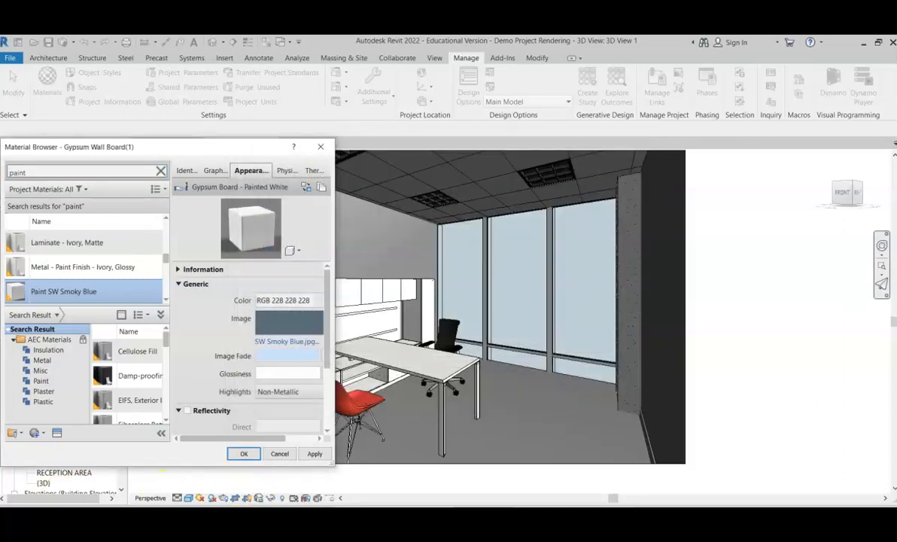
left_click(243, 454)
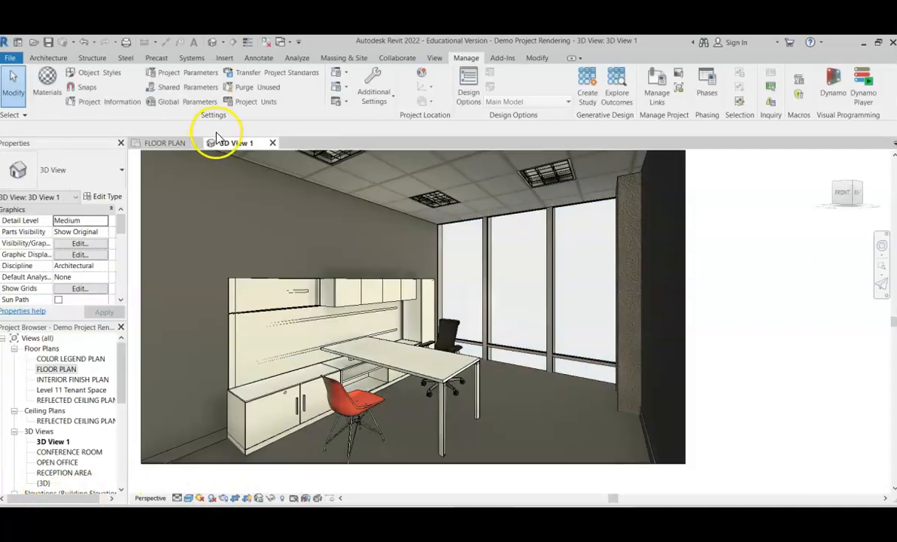
Paint the wall behind the desk storage unit with the Paint SW Smoky Blue material, found by searching "sw".
left_click(537, 58)
left_click(179, 87)
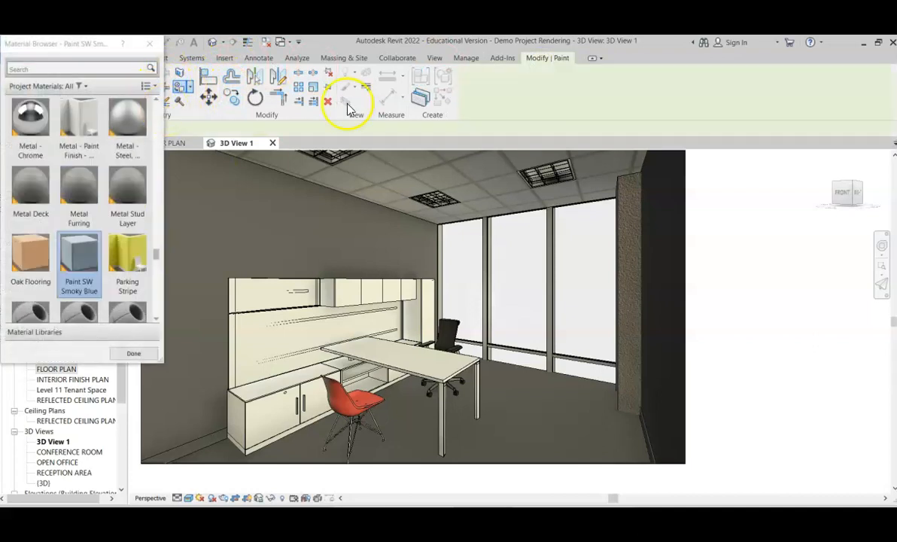
left_click(61, 66)
type("sw")
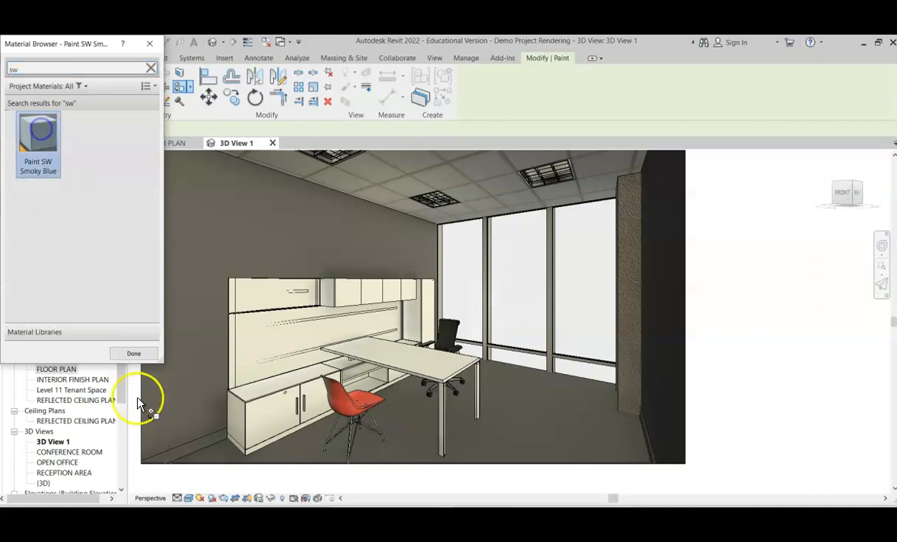
left_click(201, 287)
Set the office view's visual style to Realistic and finish the Paint command.
left_click(200, 498)
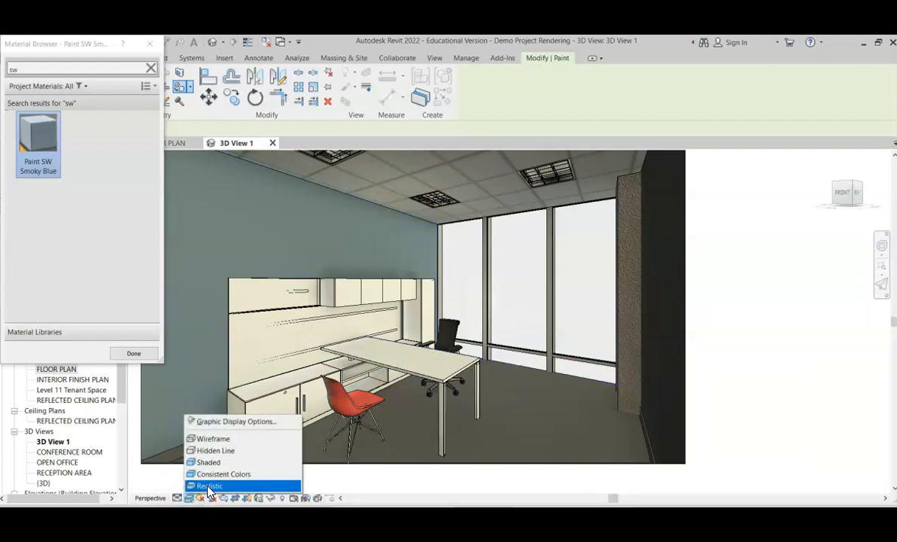
left_click(208, 487)
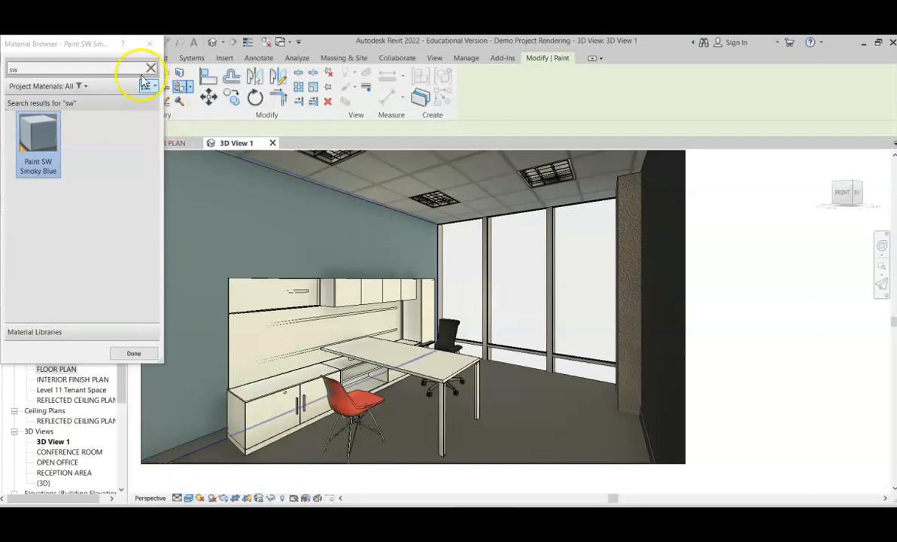
left_click(152, 47)
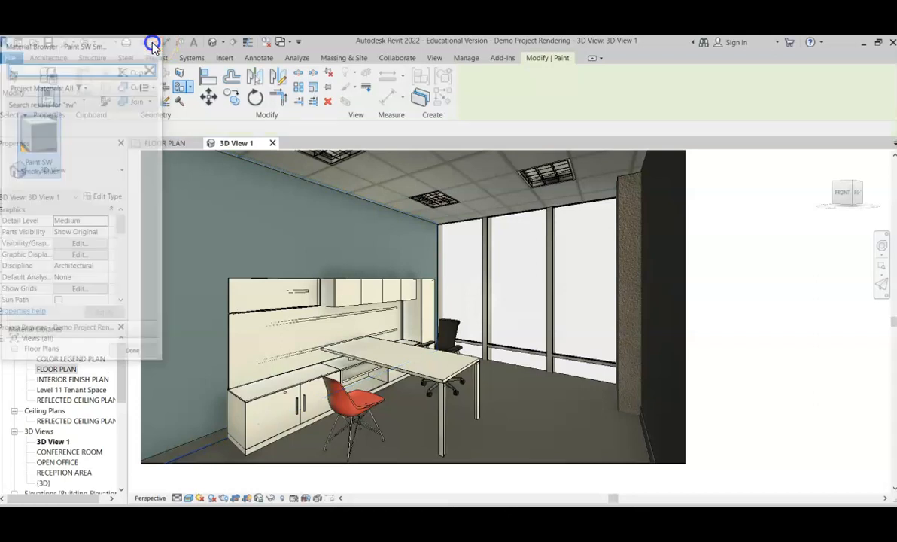
left_click(187, 499)
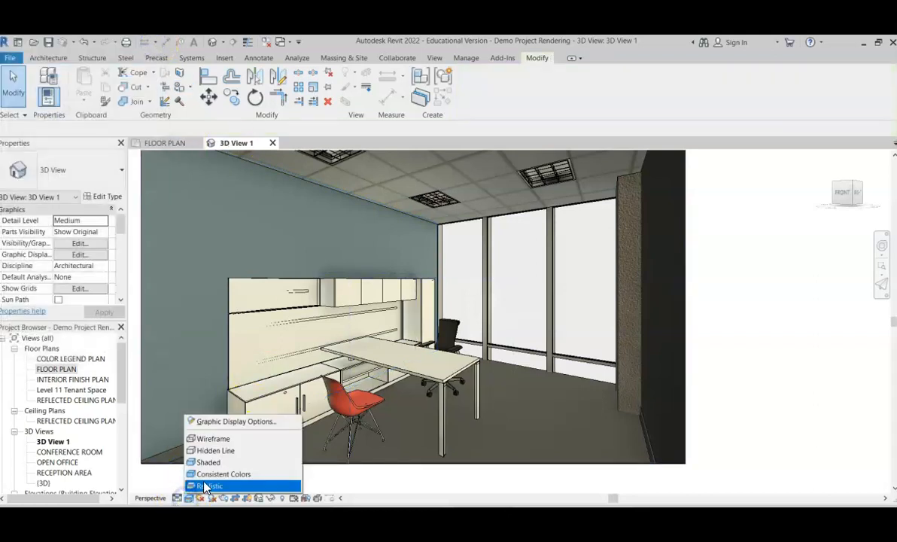
left_click(202, 486)
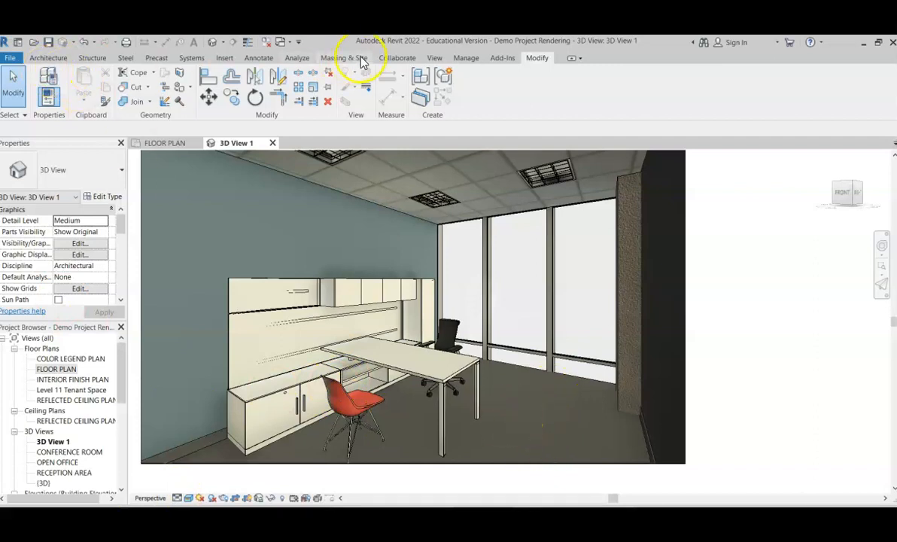
Duplicate the Carpet (1) project material, found by searching "carpet", and name the copy Interface Carpet 1.
left_click(474, 59)
left_click(48, 80)
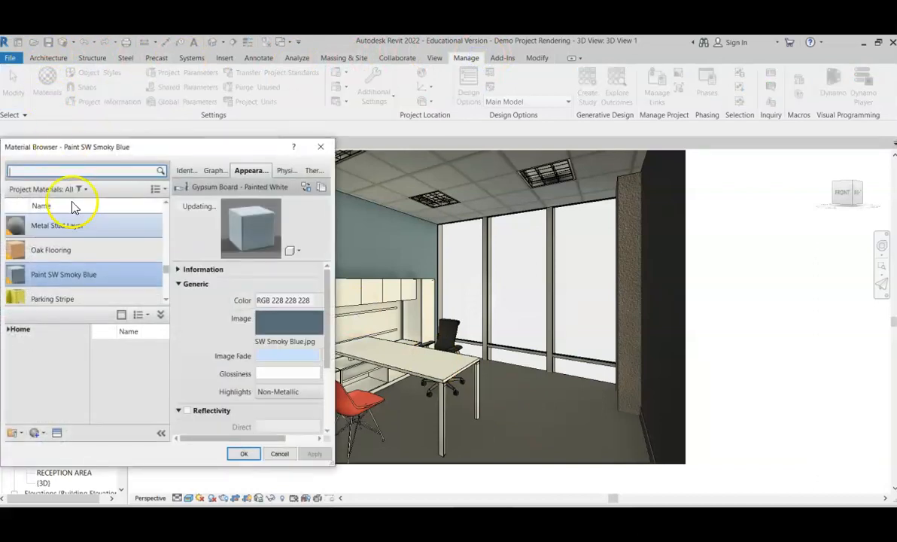
left_click(77, 168)
type("c")
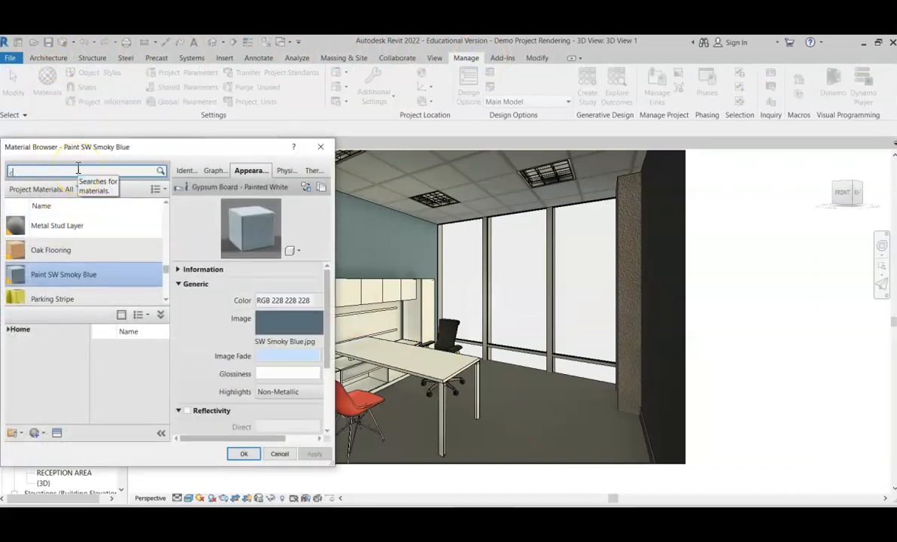
type("arpet")
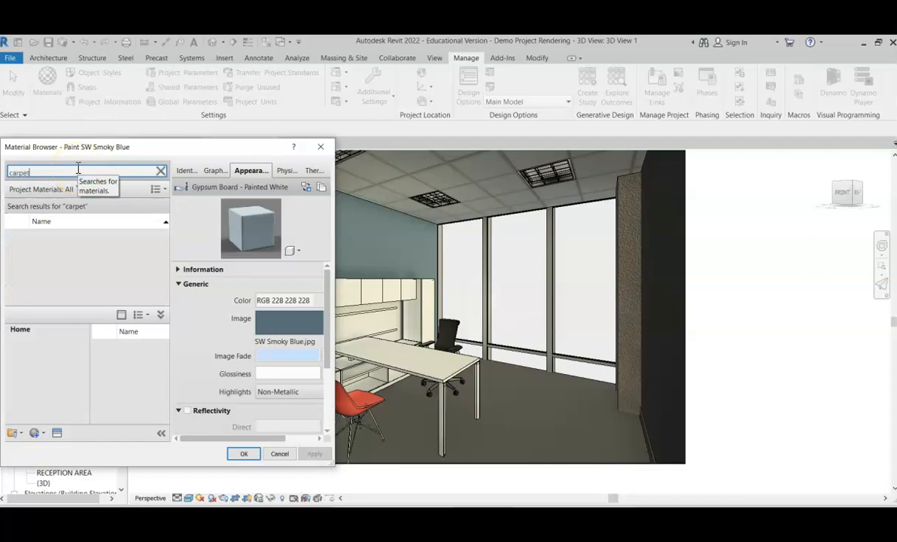
left_click(65, 239)
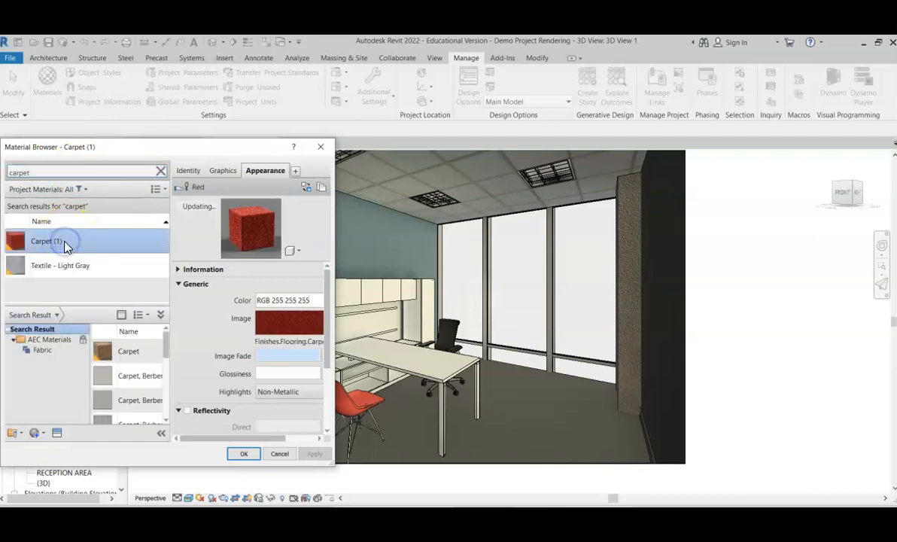
right_click(65, 246)
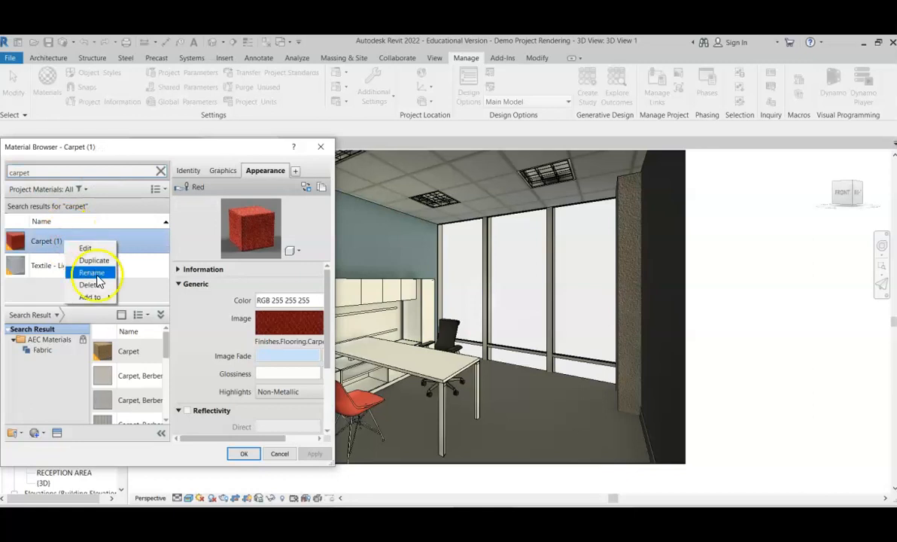
left_click(90, 260)
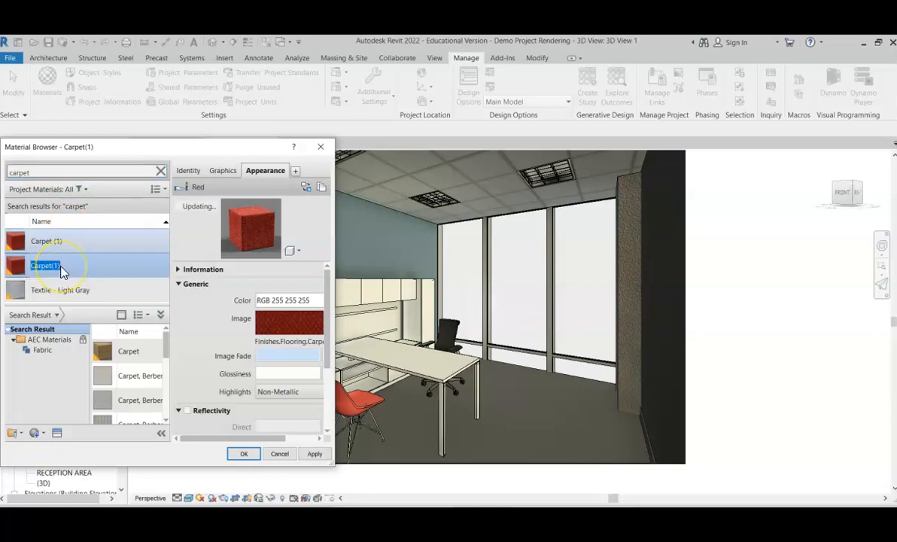
type("Interface")
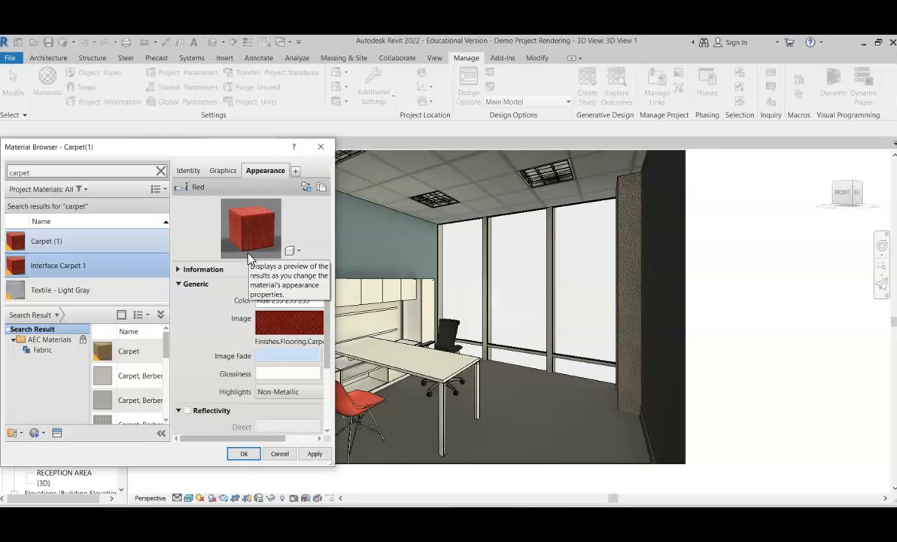
Start replacing the Interface Carpet 1 appearance image and browse to the Interior Design folder on the S: drive.
left_click(249, 238)
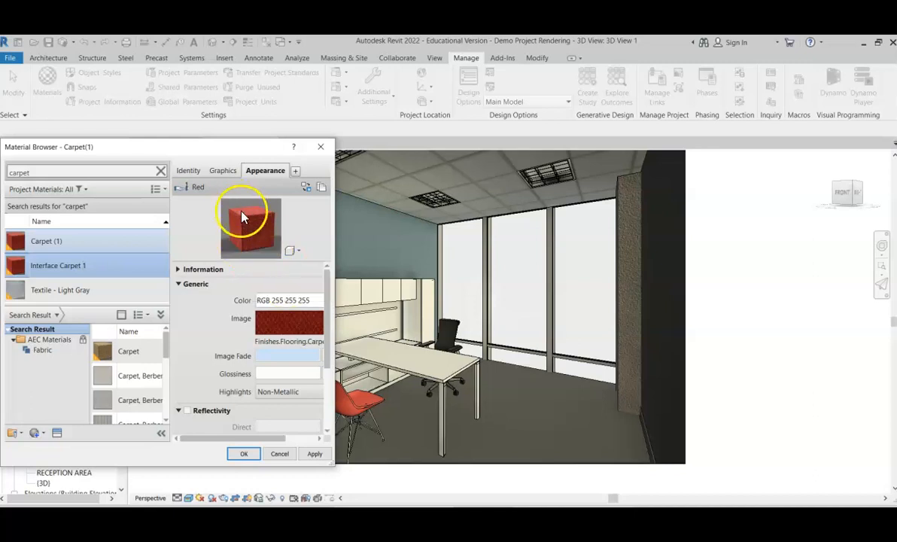
left_click(248, 231)
left_click(291, 331)
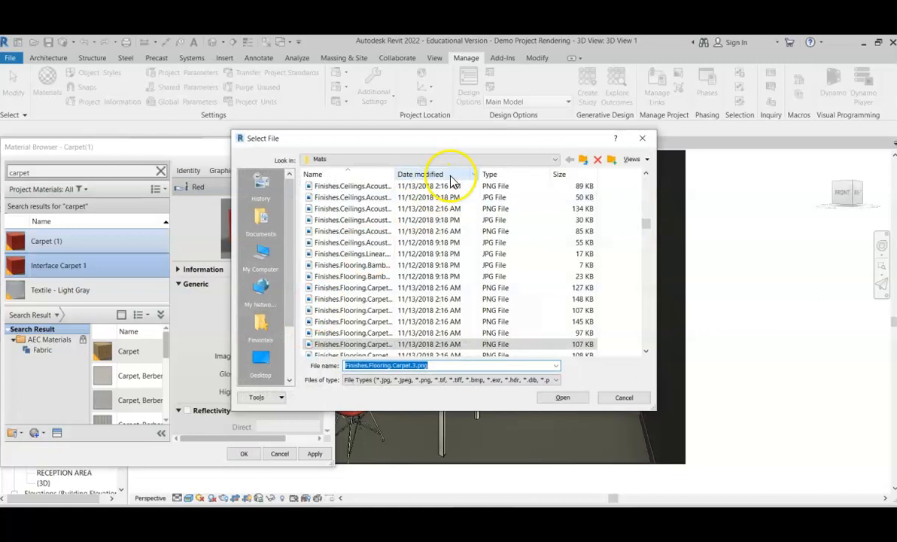
left_click(475, 159)
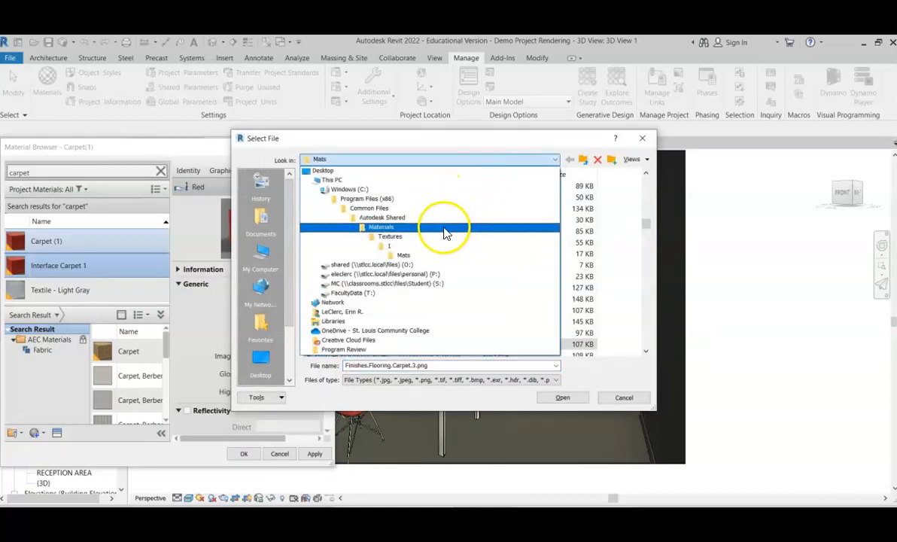
left_click(436, 283)
scroll(363, 262, "down", 12)
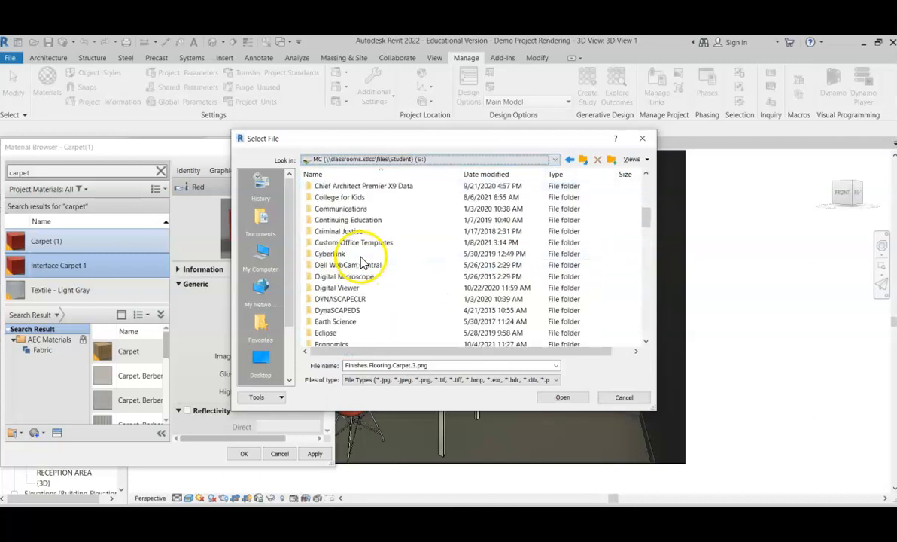
double_click(343, 298)
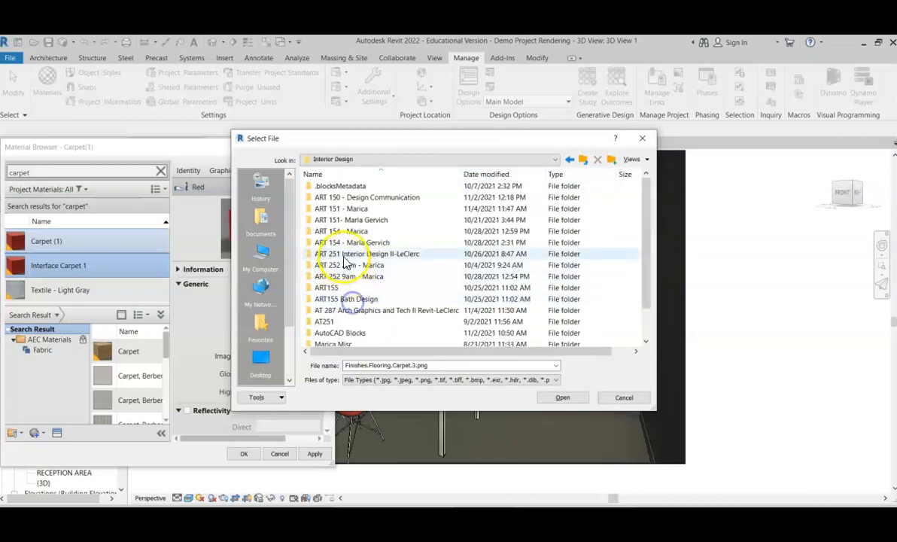
Load CARPET TILE.png from the AT 287 course's Interior Materials folder as the carpet's appearance image.
double_click(379, 311)
left_click(352, 344)
double_click(352, 344)
double_click(331, 187)
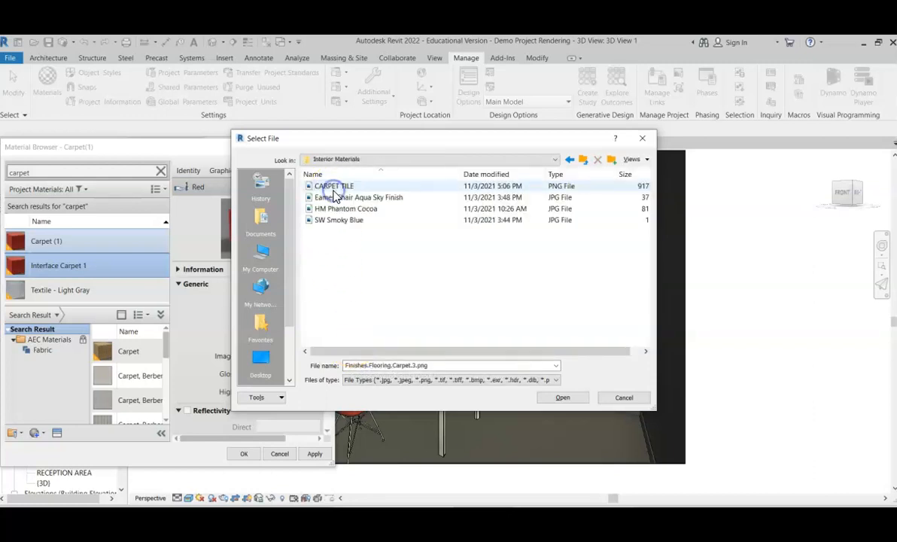
double_click(441, 368)
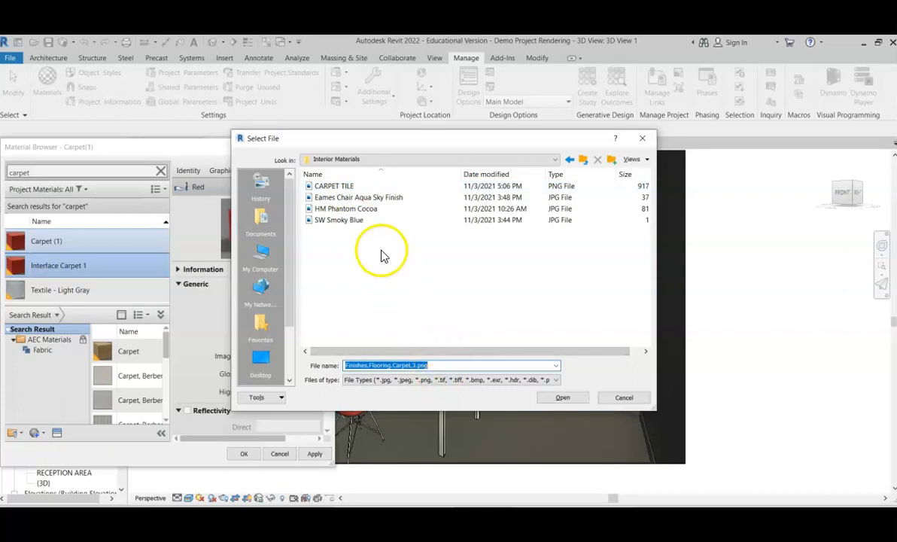
left_click(338, 187)
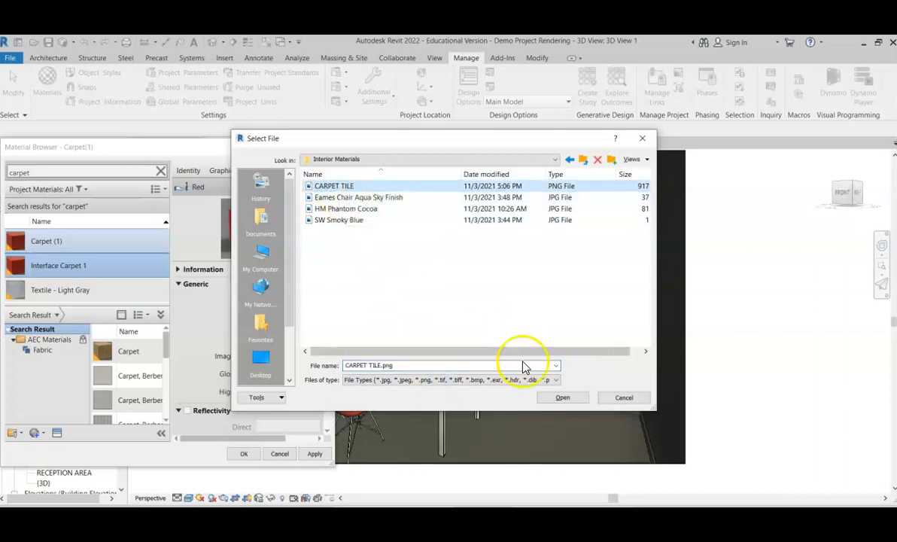
left_click(561, 400)
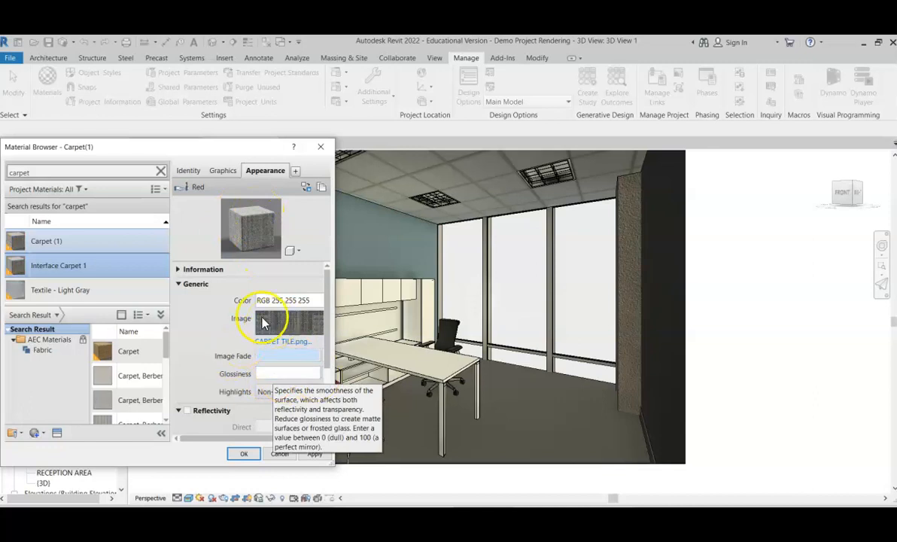
Open the carpet image for texture editing and lower its brightness to about 62.
mouse_move(284, 332)
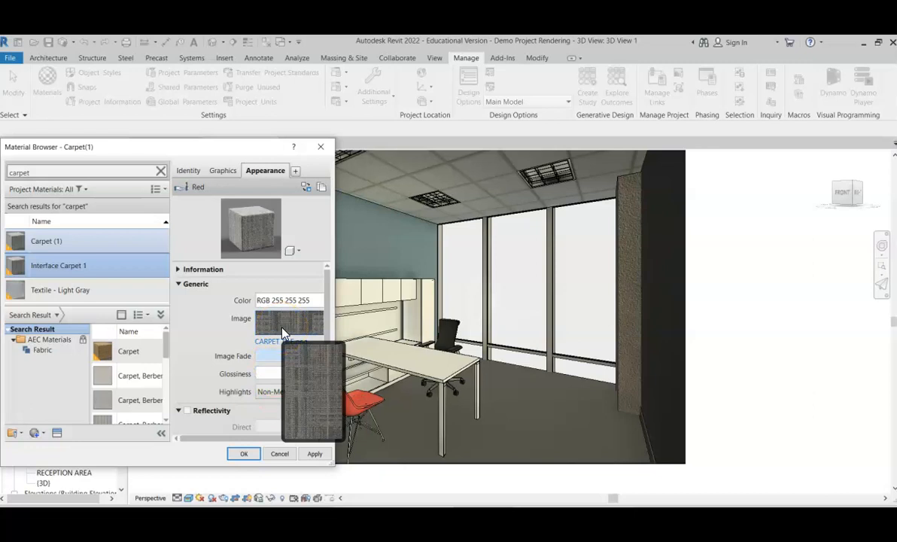
left_click(284, 332)
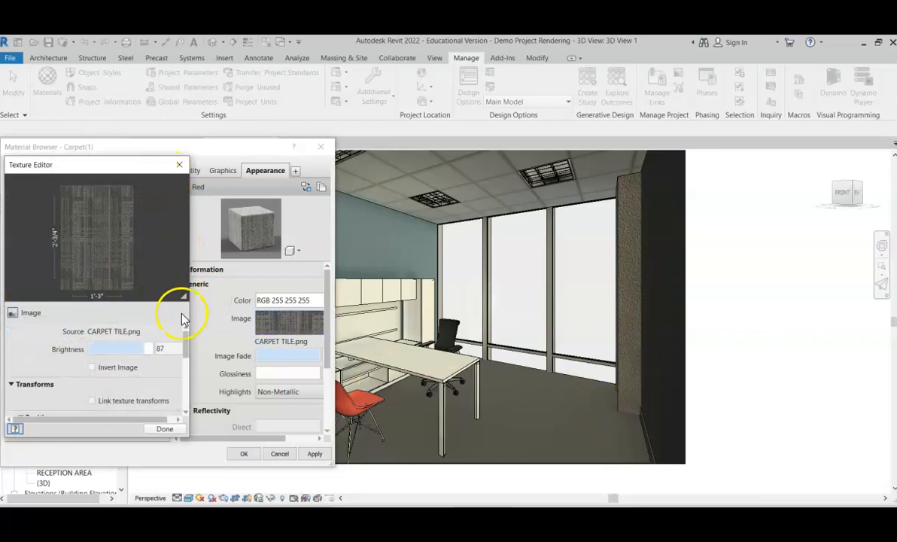
left_click_drag(171, 349, 132, 347)
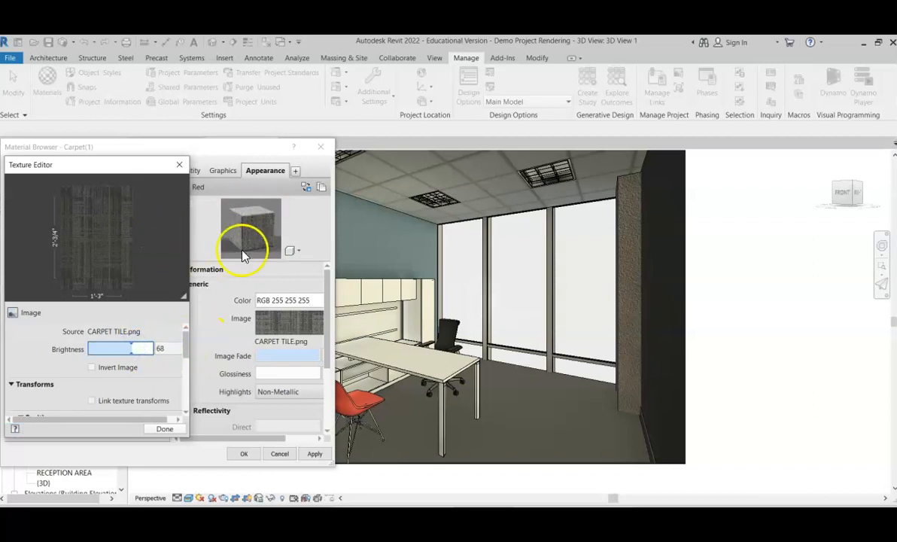
left_click_drag(134, 349, 129, 348)
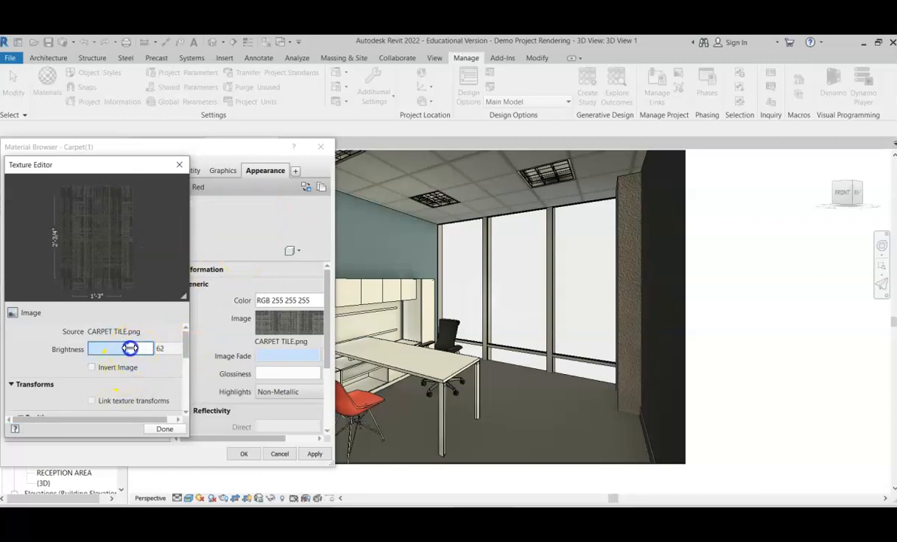
Enter a sample size width of 2' and height of 2' for the carpet texture, and accept the material changes.
left_click_drag(187, 347, 182, 394)
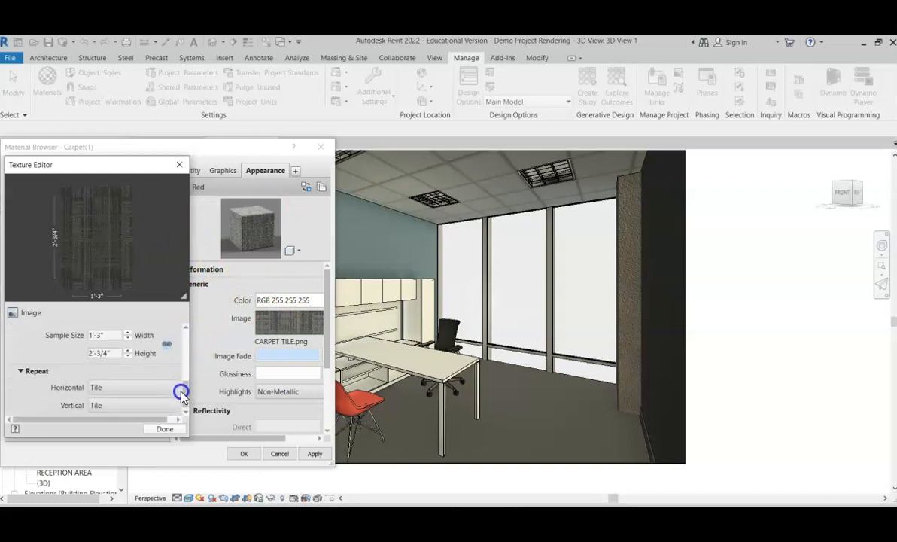
double_click(109, 337)
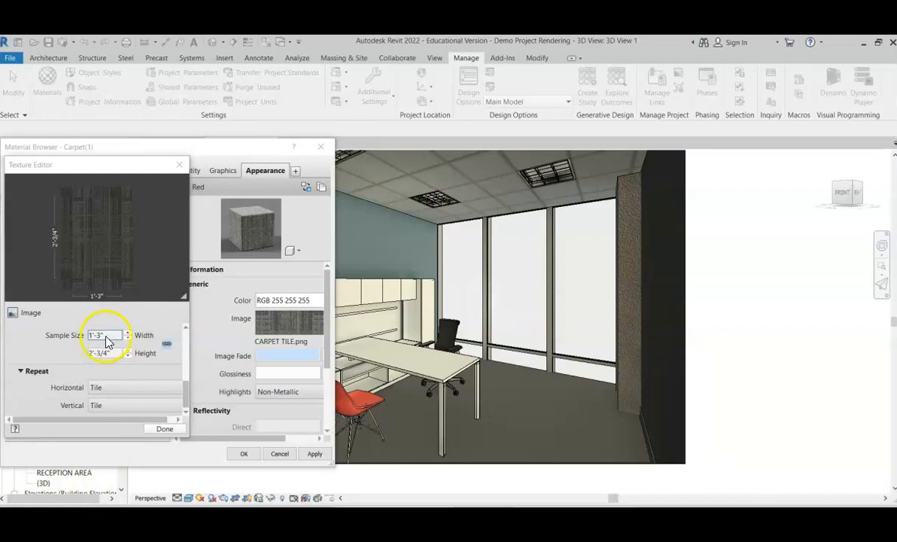
left_click(112, 337)
type("2")
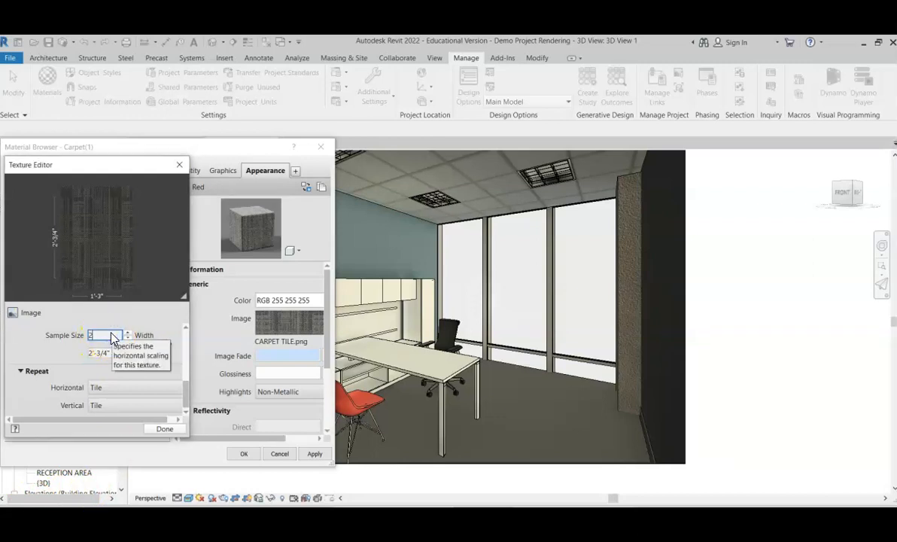
left_click(113, 354)
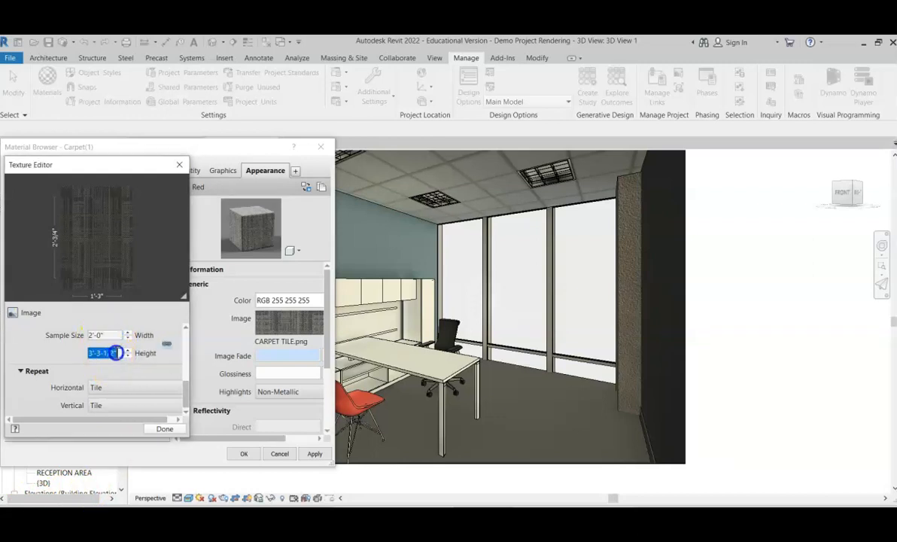
type("2")
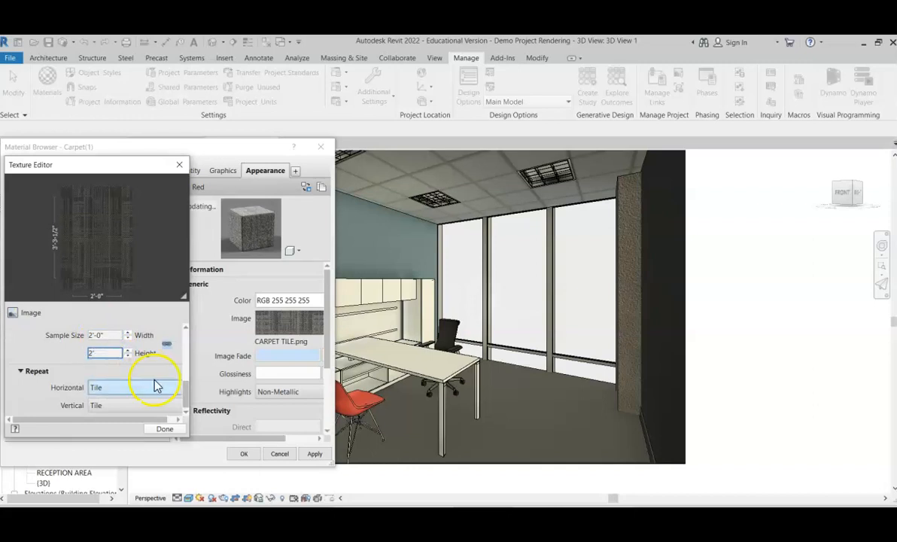
left_click(168, 429)
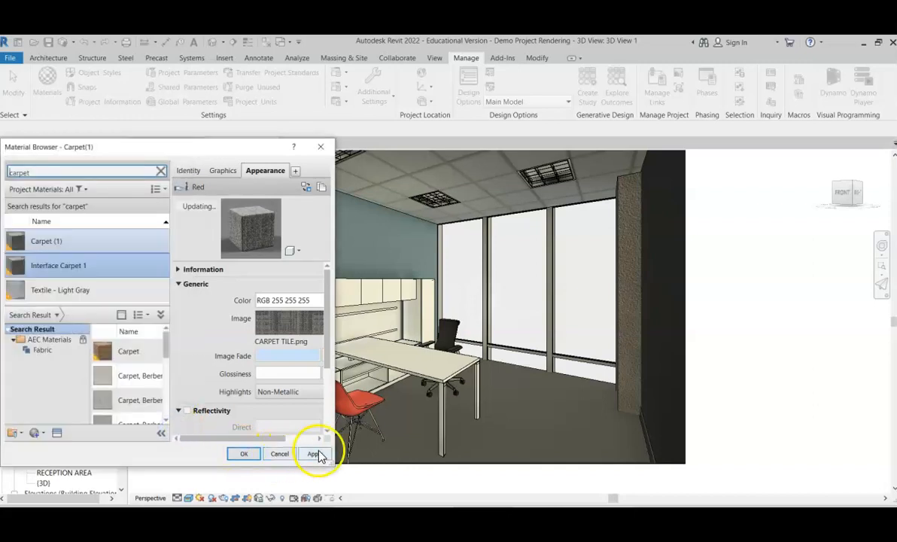
left_click(315, 454)
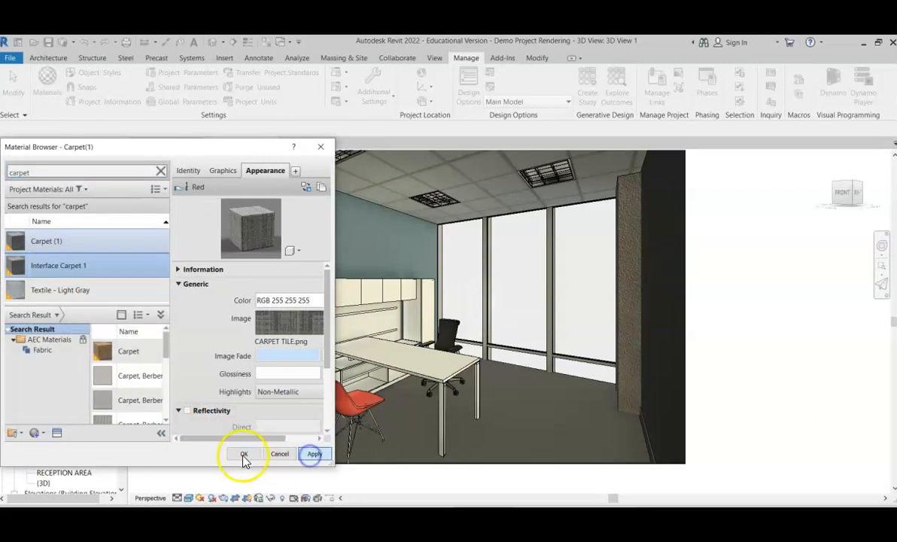
left_click(242, 454)
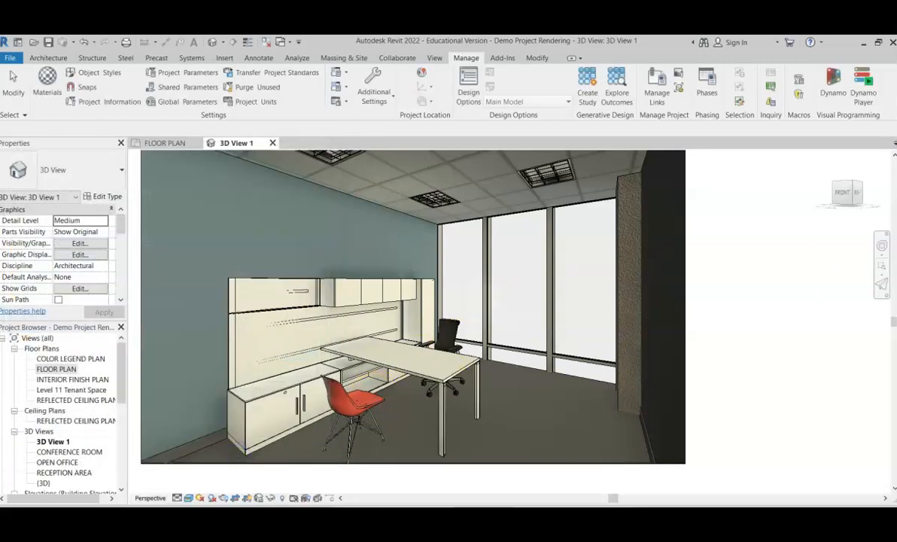
Paint the office floor with the Interface Carpet 1 material, found by searching "interface", and finish the Paint command.
left_click(538, 58)
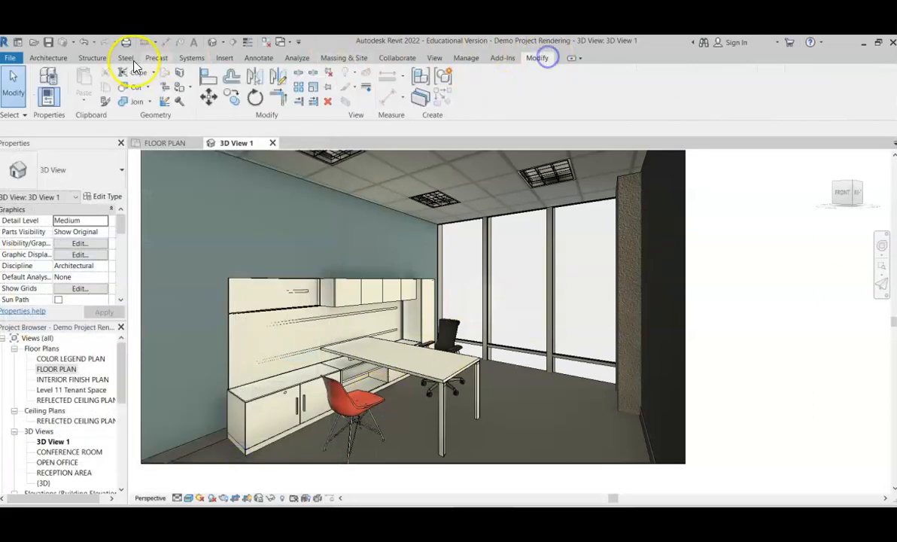
left_click(180, 89)
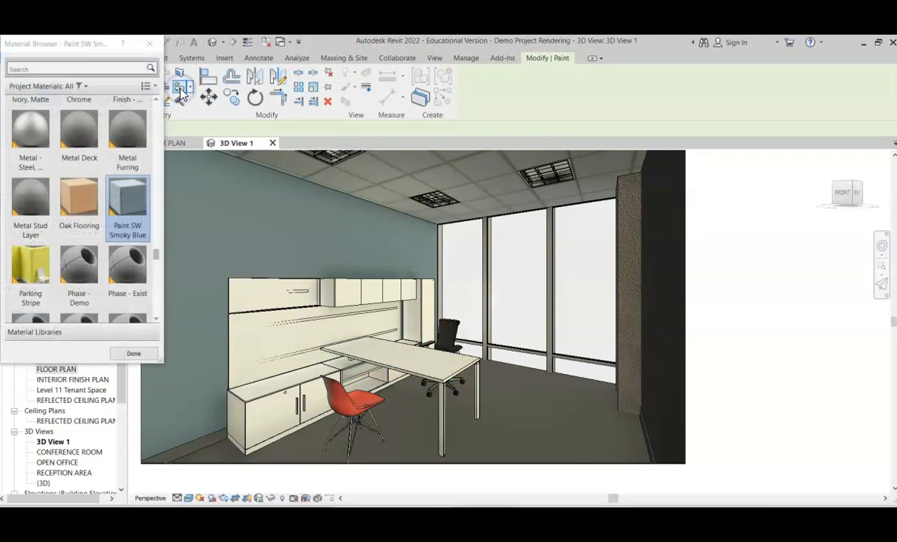
left_click(85, 68)
type("interface")
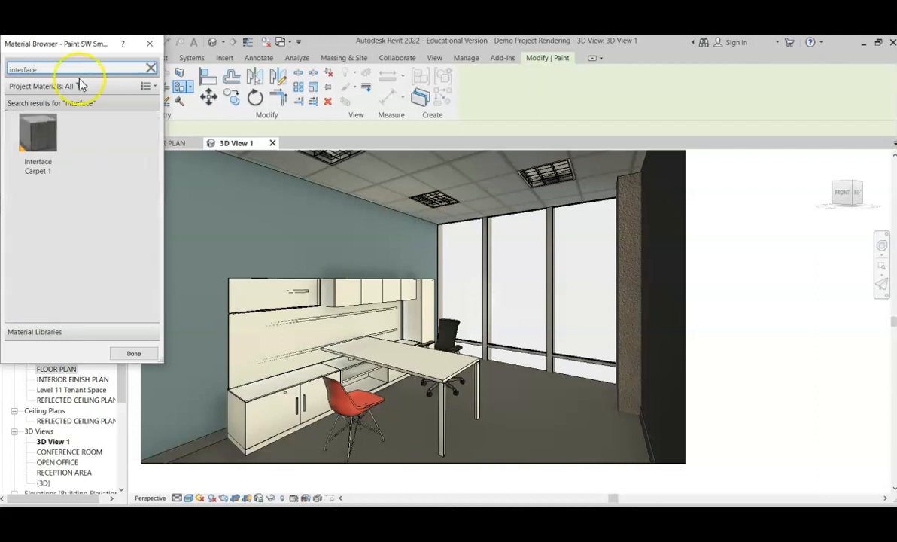
left_click(38, 134)
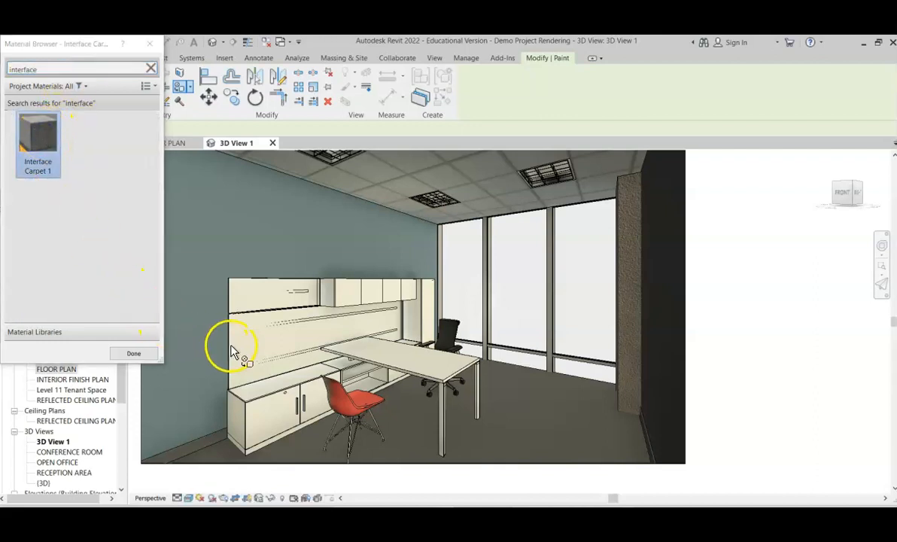
left_click(530, 435)
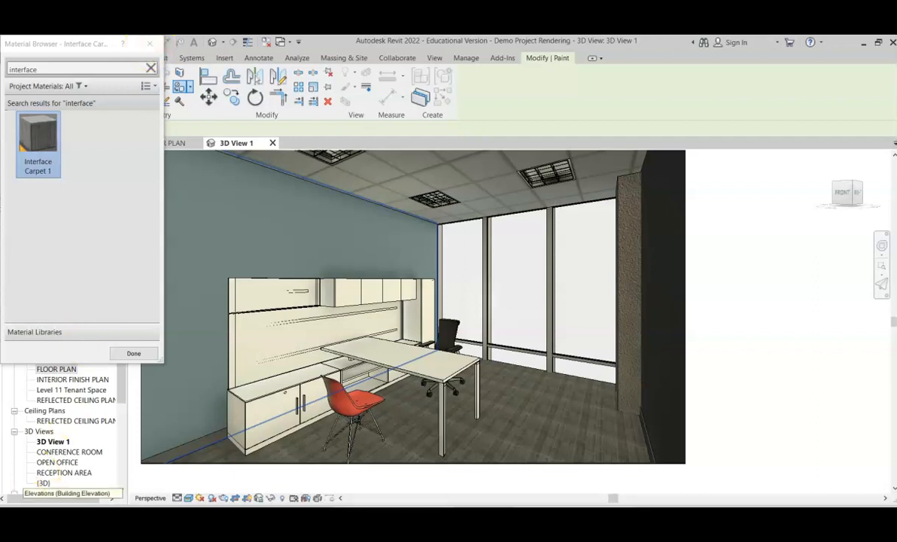
left_click(134, 353)
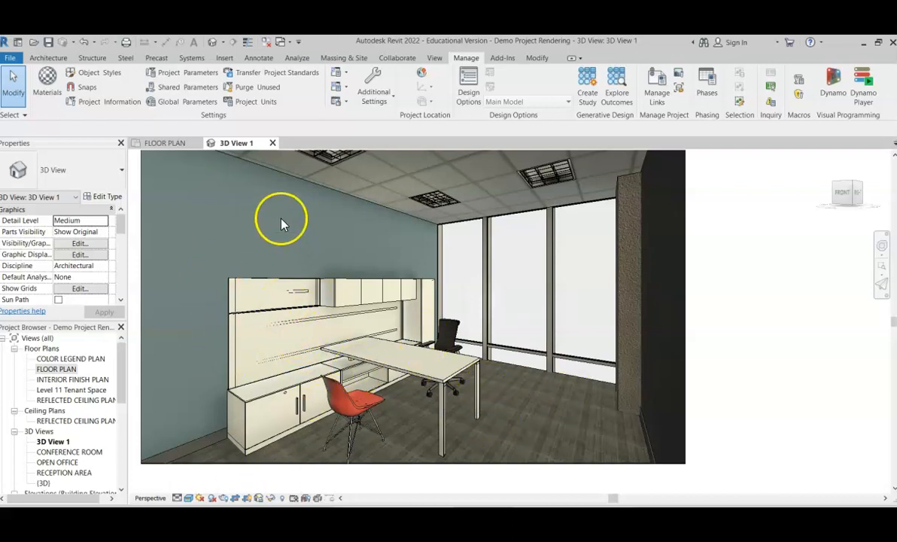
Ungroup the Haven_025 model group containing the desk, storage wall and chairs, and clear the selection.
left_click(351, 410)
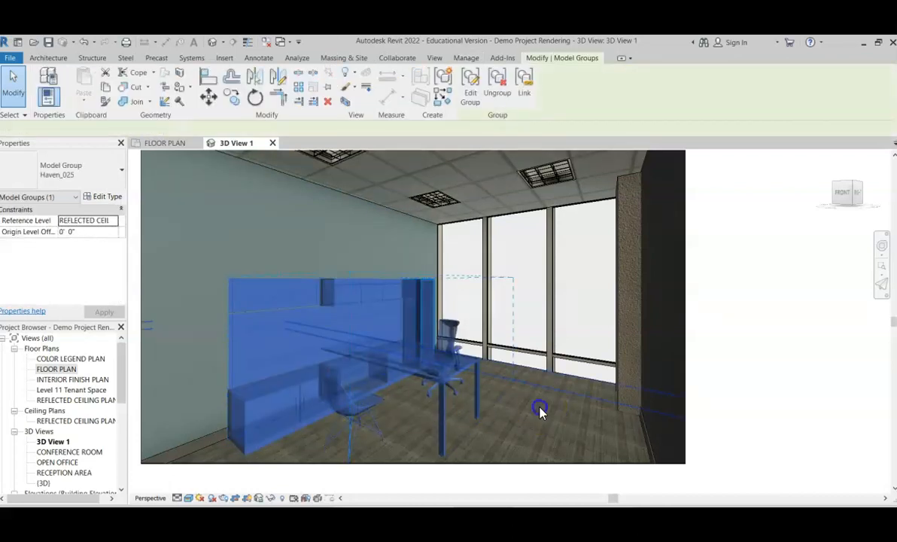
left_click(347, 405)
left_click(346, 407)
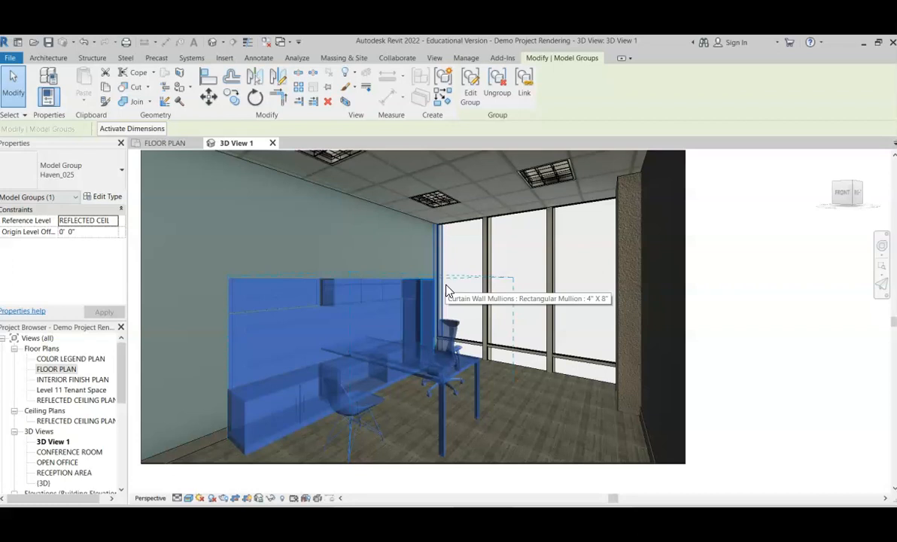
left_click(498, 90)
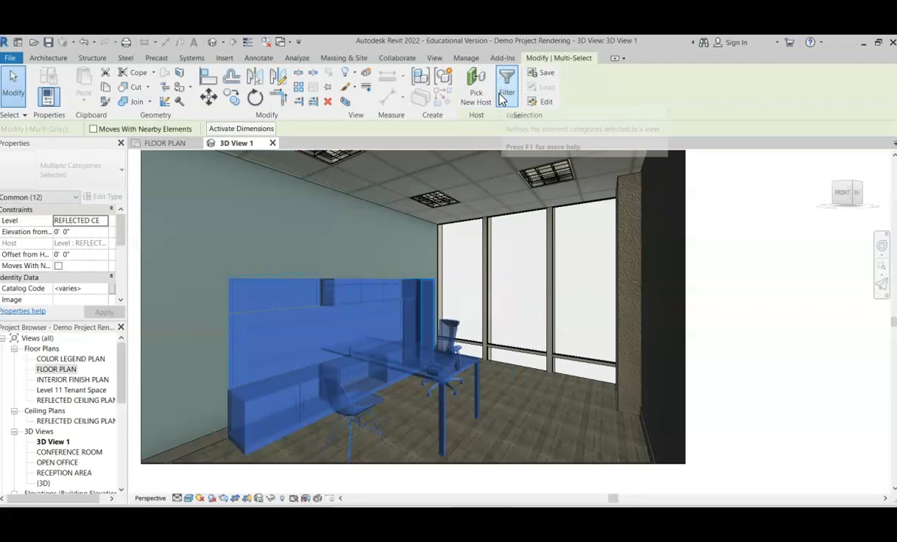
left_click(741, 304)
Select the red side chair in front of the desk and open its Seat/Back Finish material for editing.
left_click(357, 410)
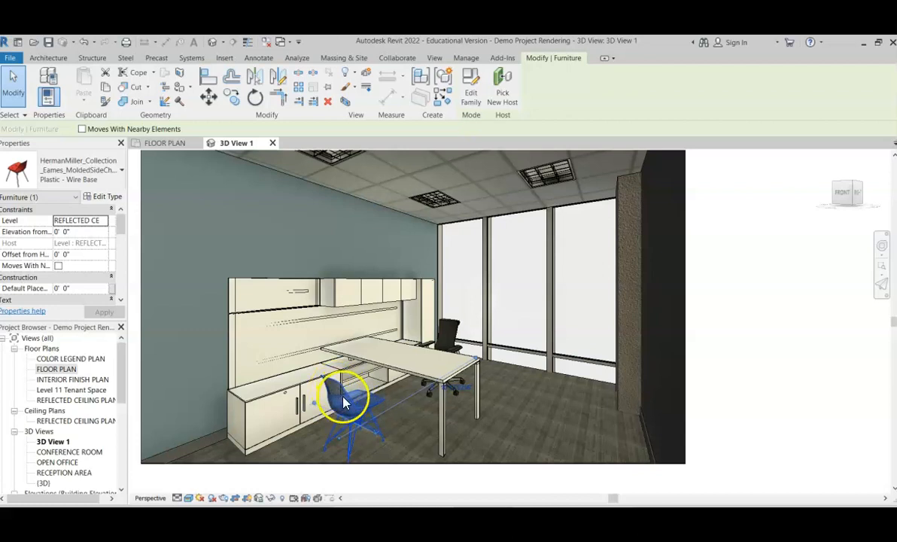
left_click(123, 223)
left_click_drag(123, 223, 115, 245)
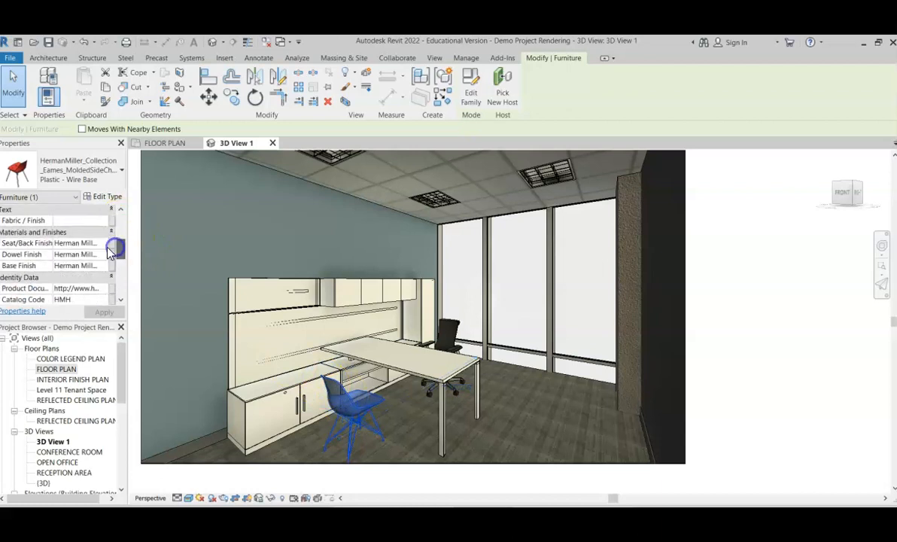
left_click(67, 265)
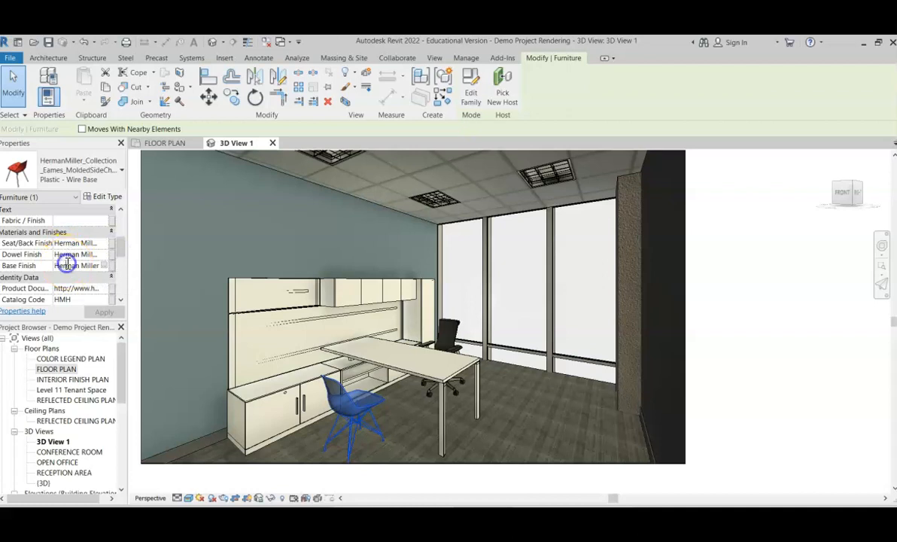
left_click(83, 254)
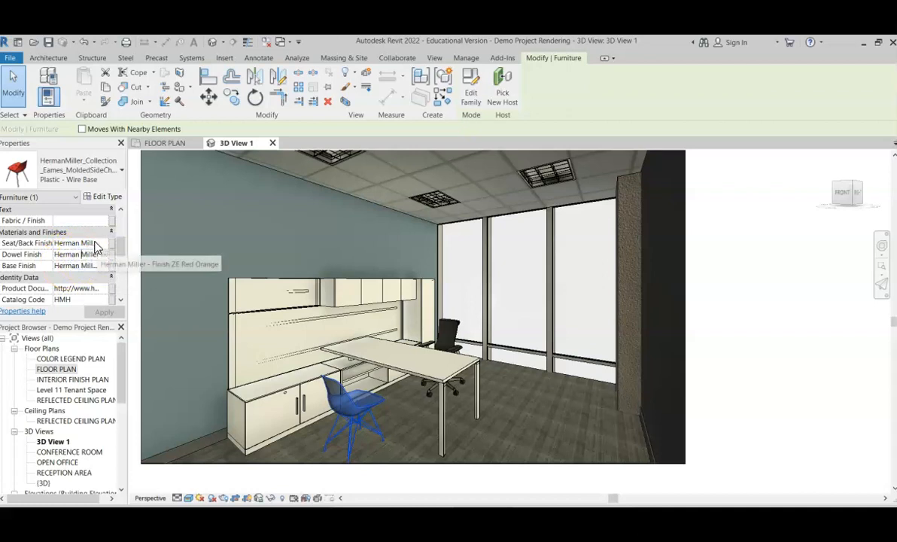
left_click(94, 245)
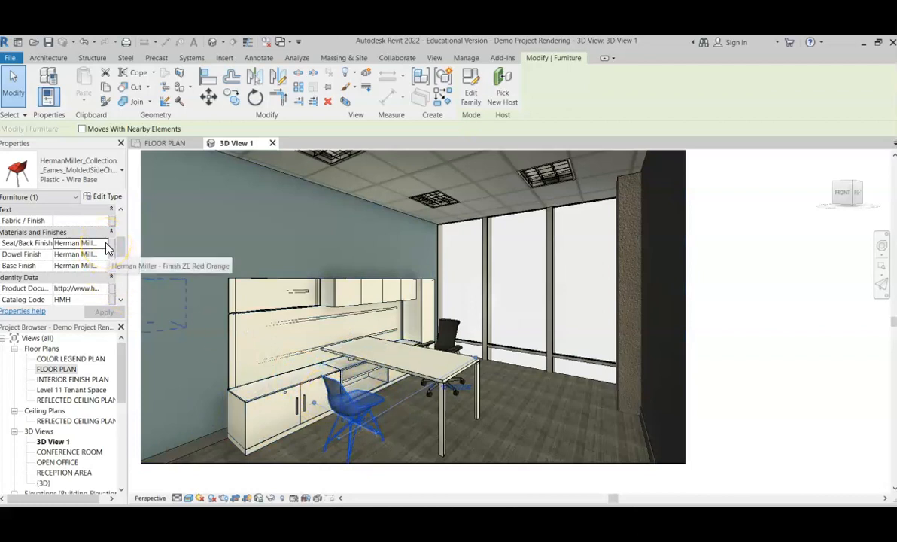
left_click(103, 244)
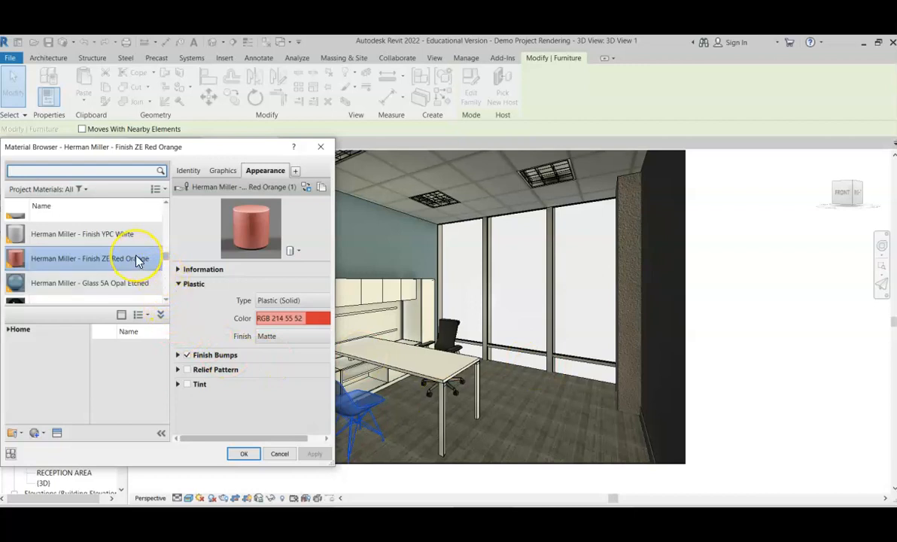
Change the appearance color of the chair's Red Orange finish to a light aqua, RGB 156 228 226.
scroll(136, 279, "down", 1)
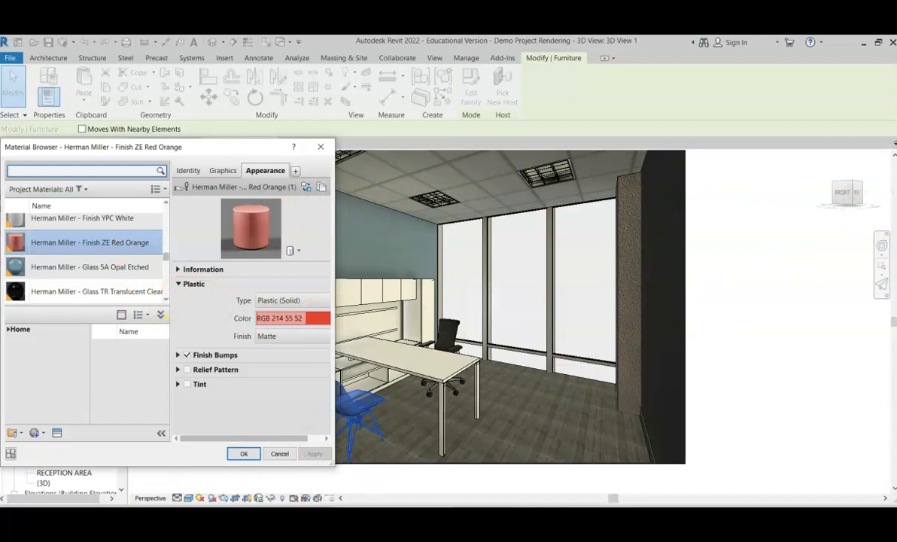
left_click(301, 319)
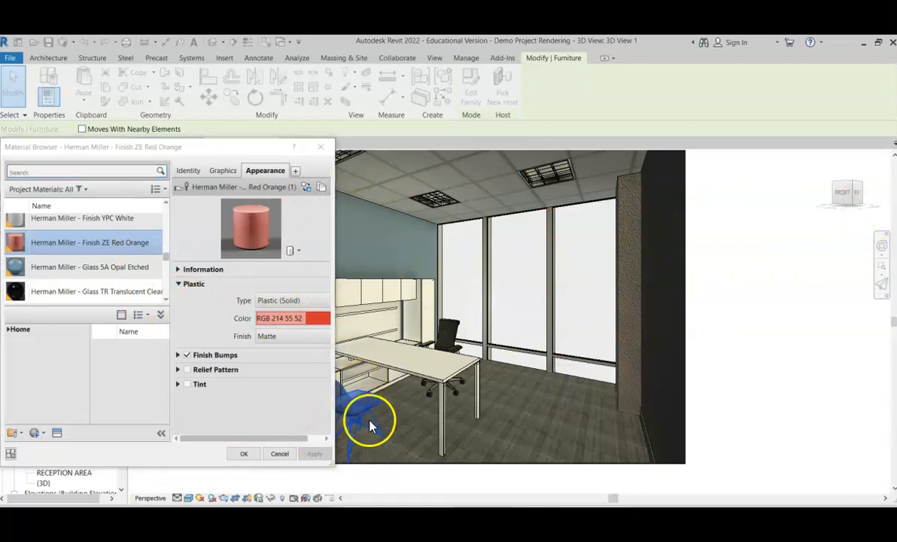
left_click(314, 321)
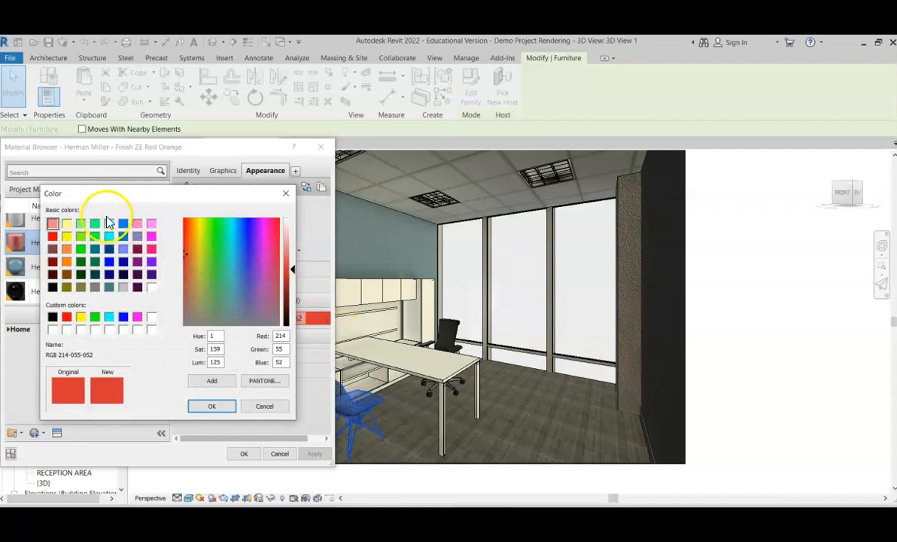
left_click(110, 226)
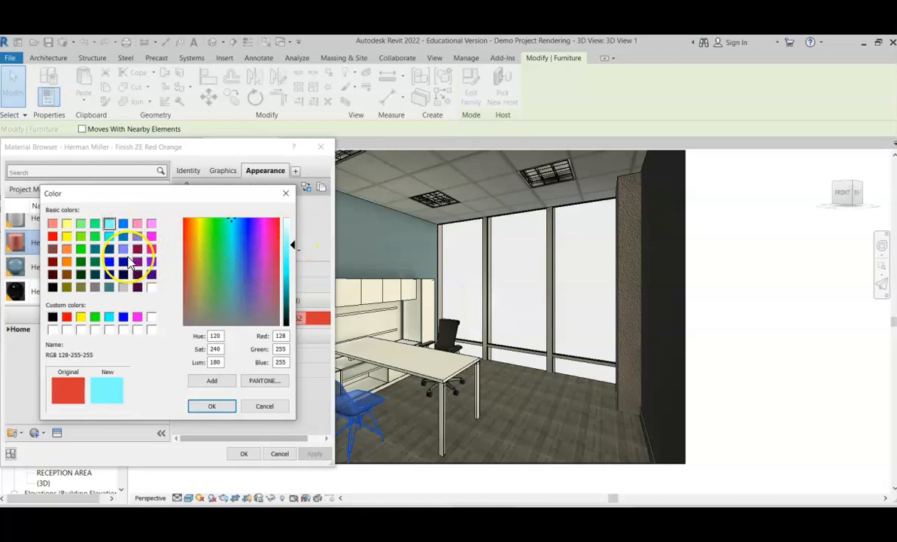
left_click(232, 257)
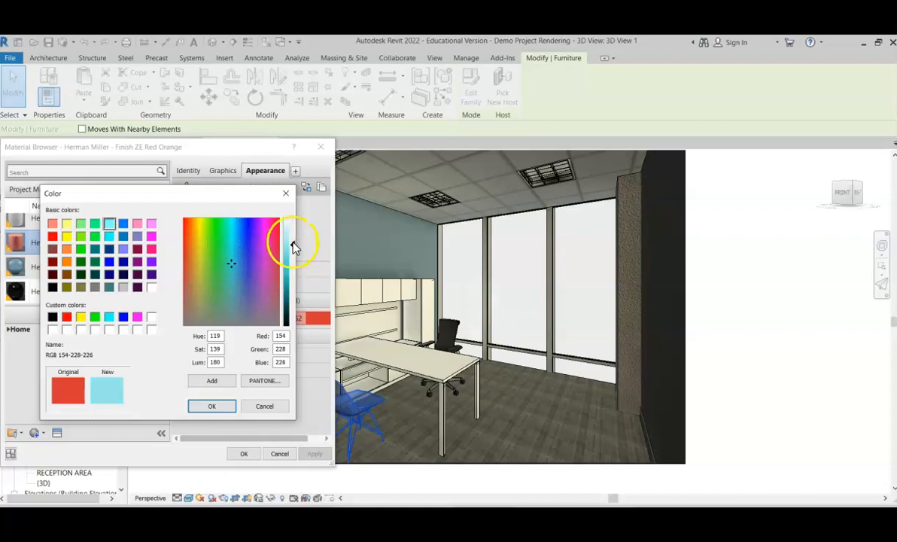
mouse_move(296, 249)
left_mouse_down()
mouse_move(295, 276)
mouse_move(295, 237)
mouse_move(295, 251)
left_mouse_up()
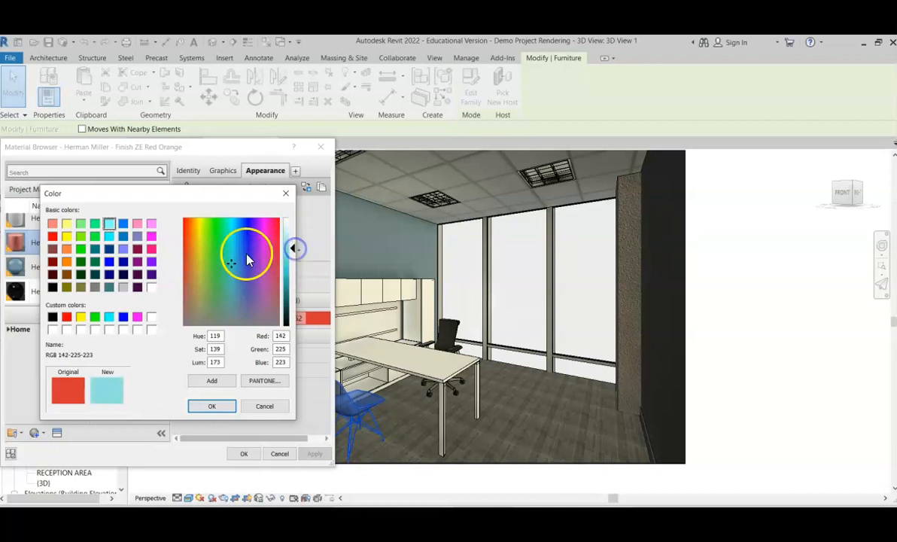
left_click_drag(294, 252, 292, 250)
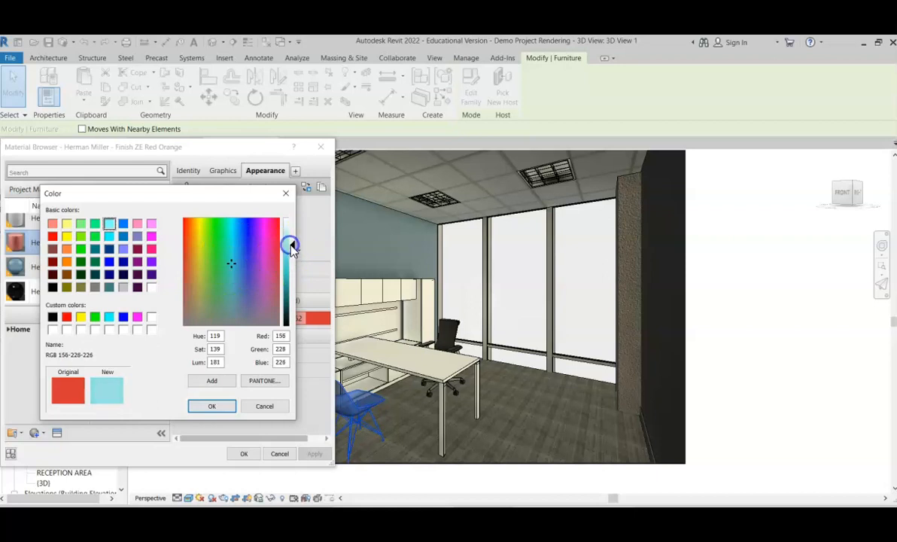
left_click(213, 407)
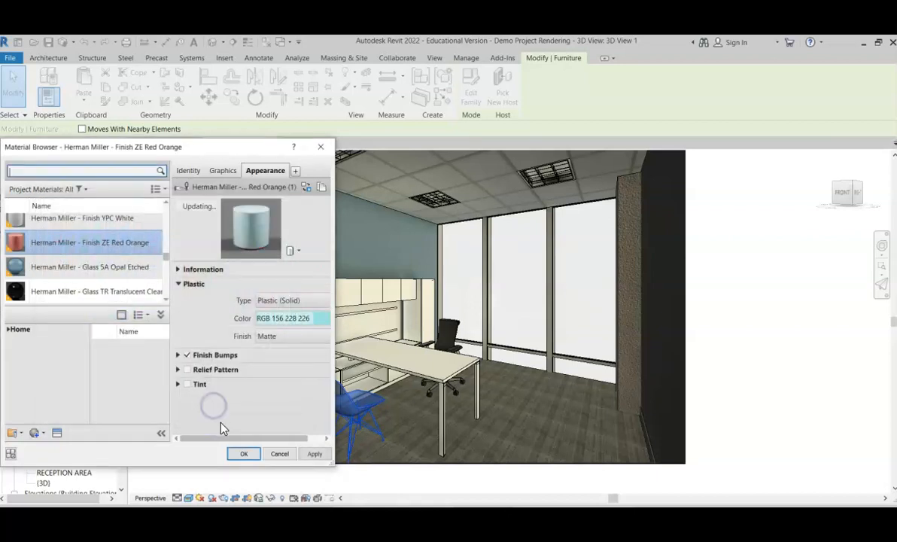
Choose the Matte finish for the chair's plastic, apply and accept the material changes, and deselect the chair.
left_click(271, 336)
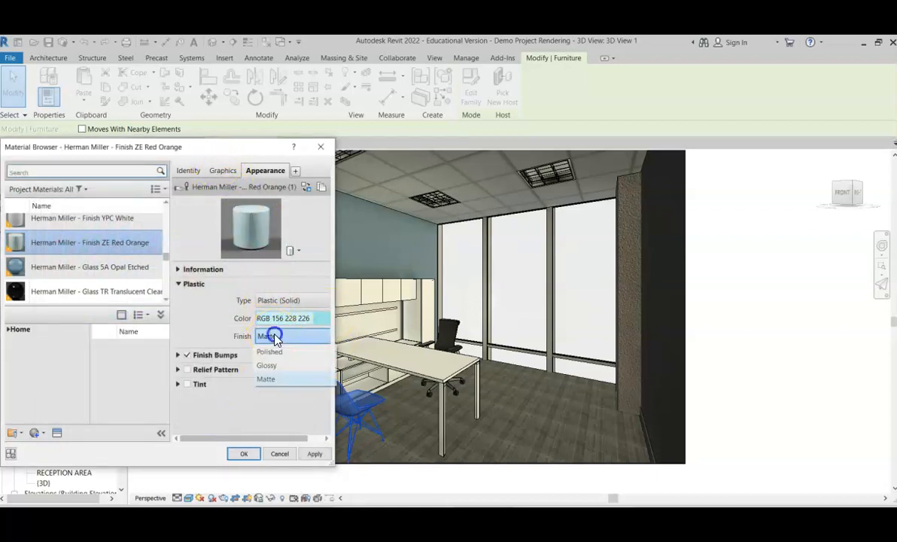
left_click(277, 378)
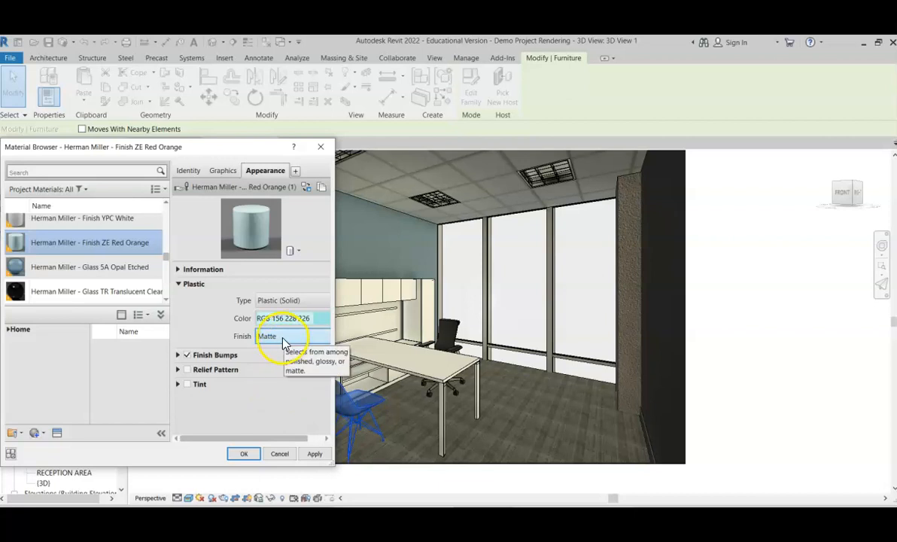
left_click(313, 454)
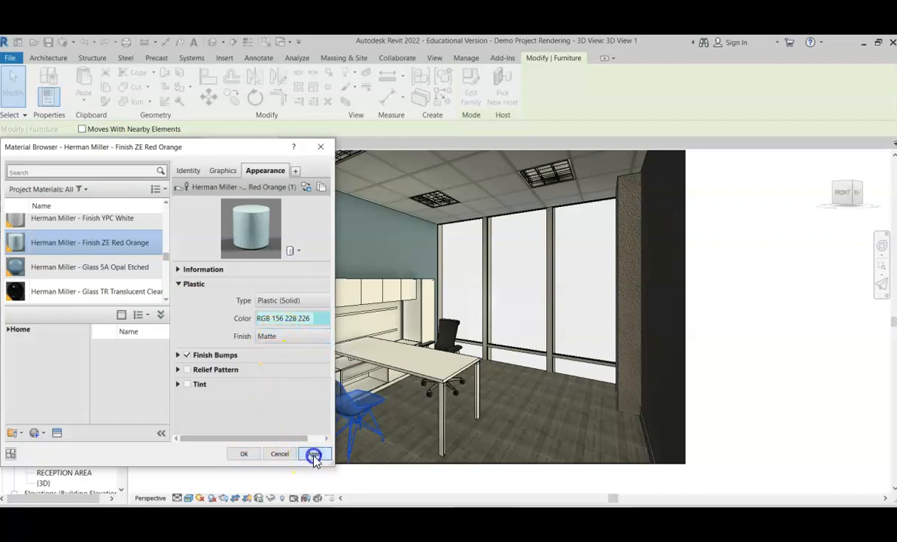
left_click(248, 454)
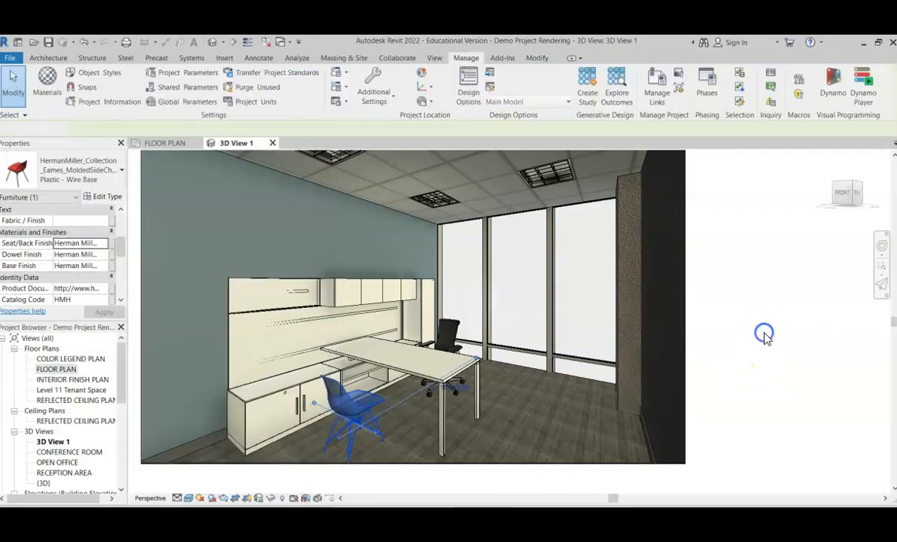
left_click(765, 335)
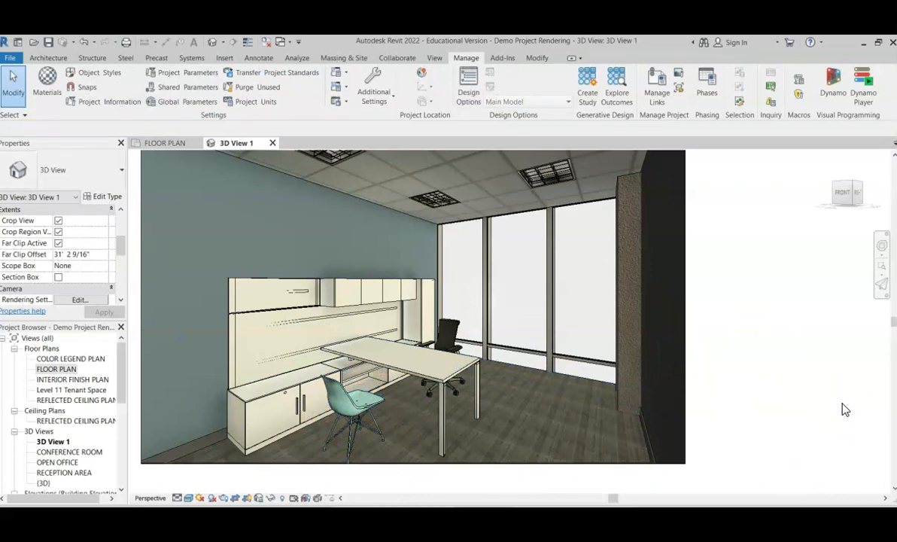
Select the rectangular desk worktop and open its Top Finish material for editing.
left_click(727, 377)
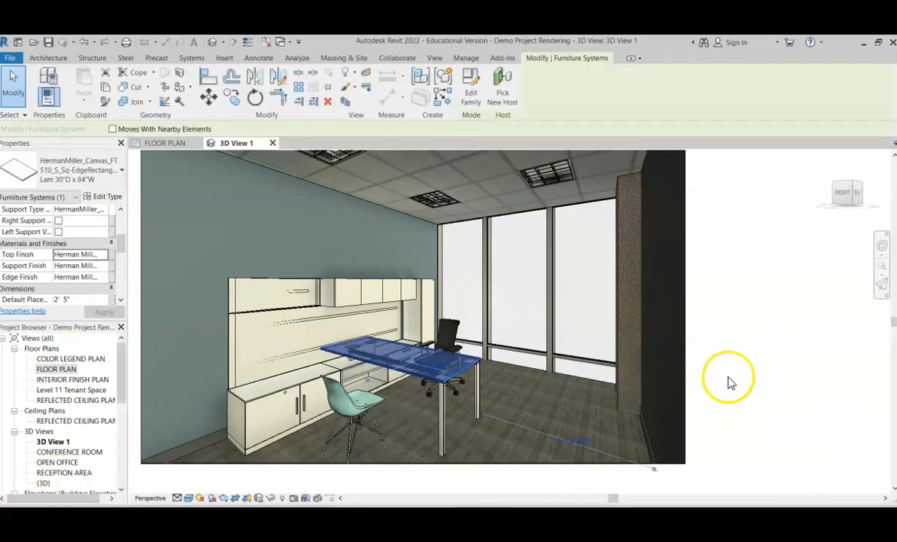
left_click(734, 403)
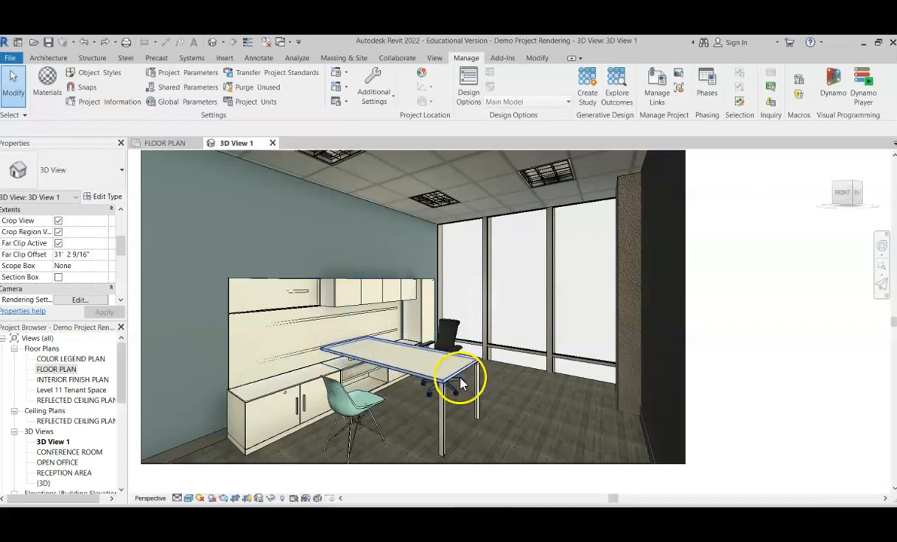
left_click(461, 377)
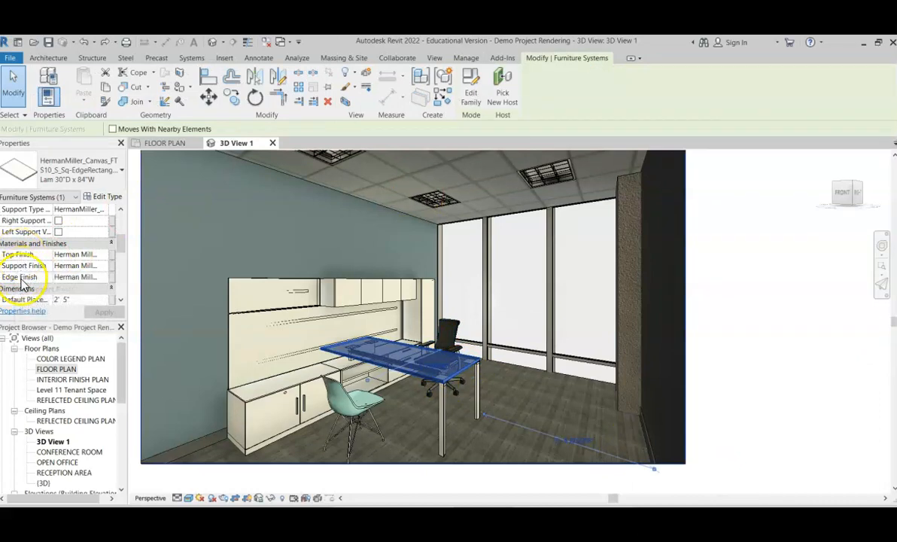
left_click(113, 256)
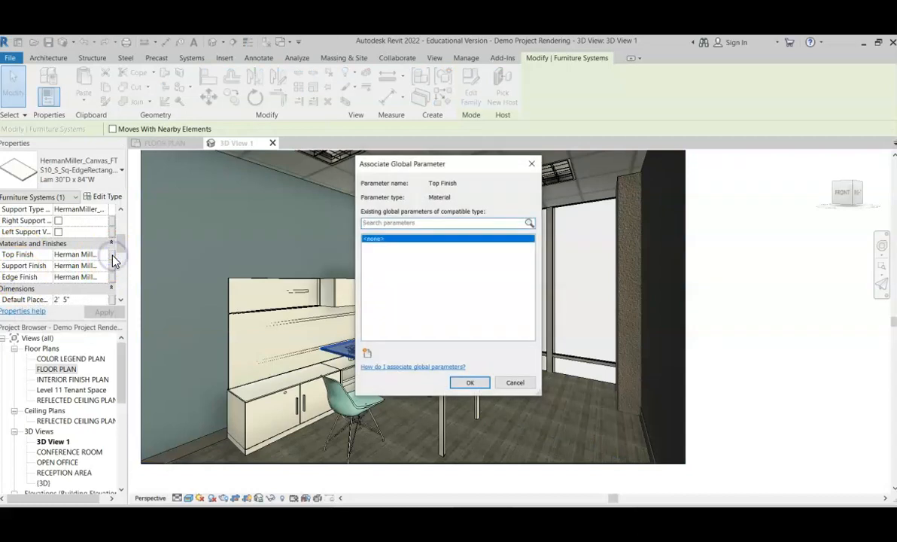
left_click(515, 383)
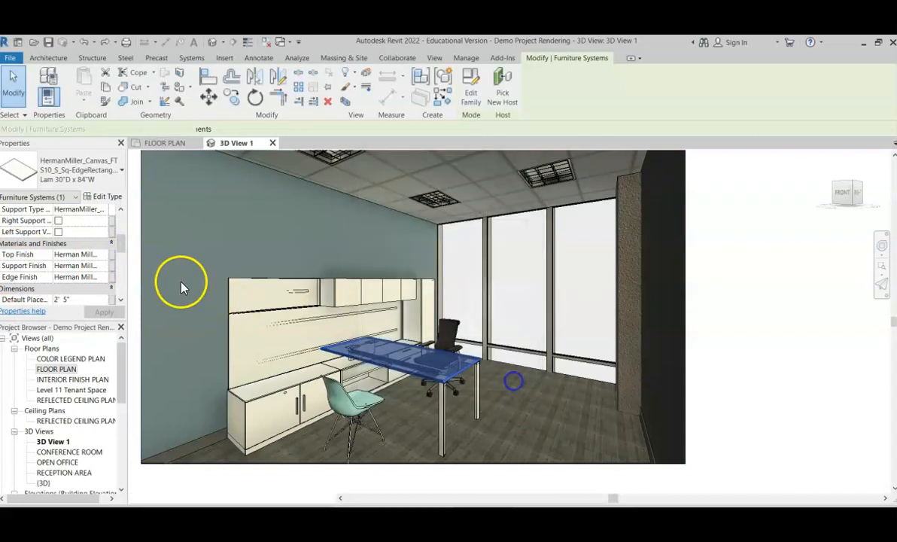
left_click(100, 254)
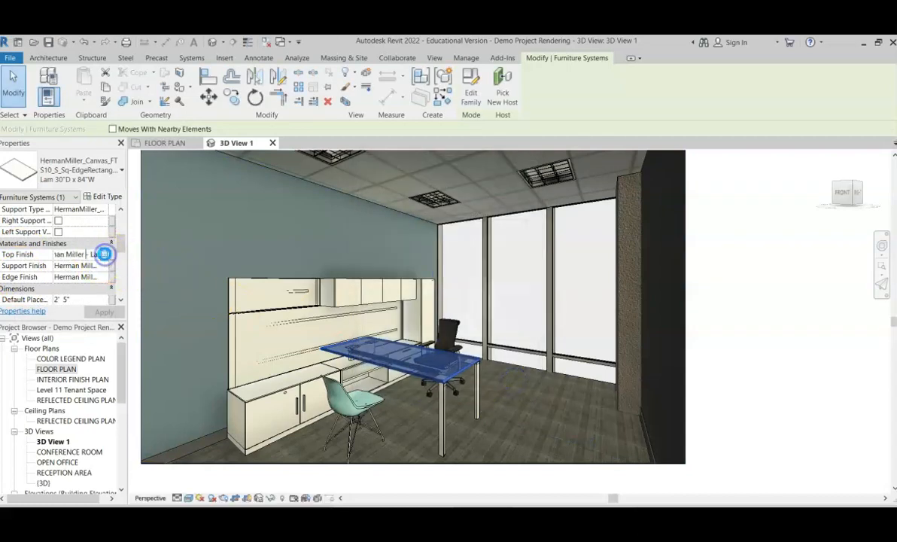
left_click(105, 254)
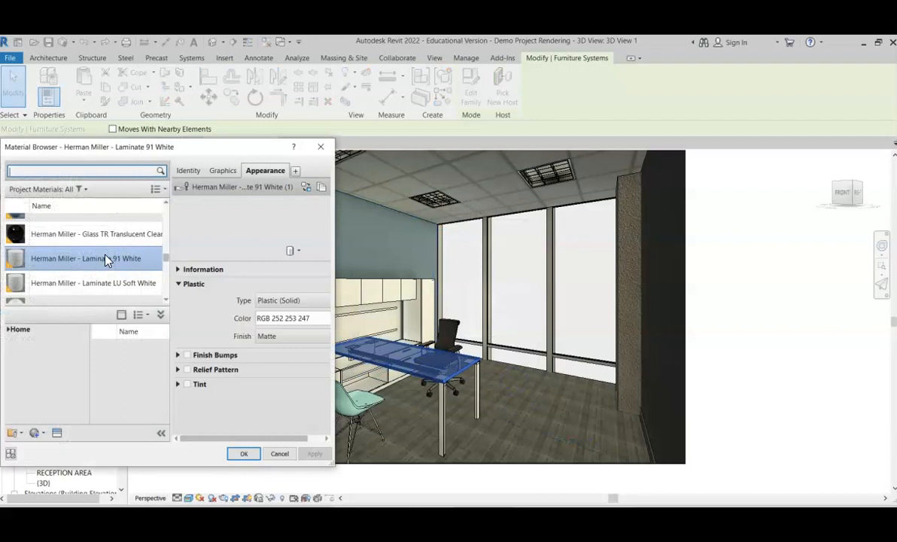
Search the materials for "wood", duplicate the Cherry material and name the copy HM Wood Finish I.
left_click(67, 169)
type("wood")
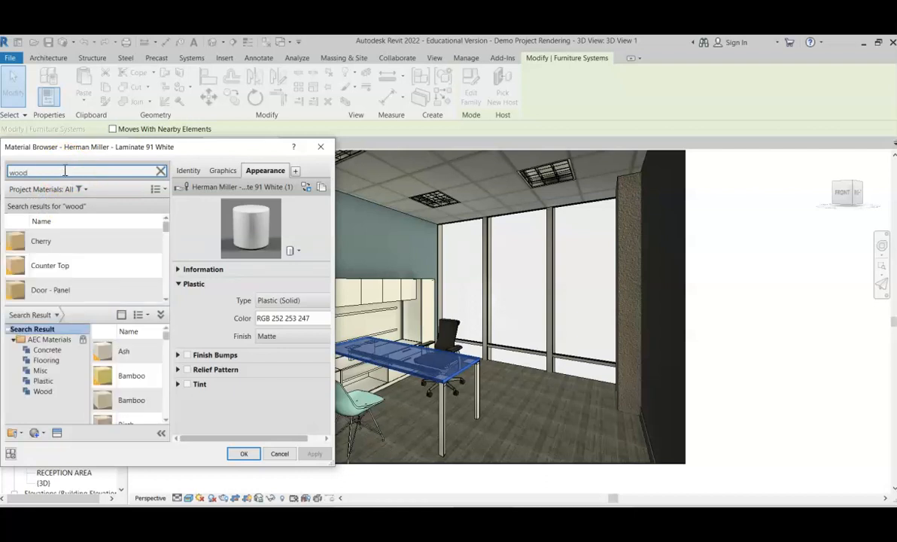
left_click(65, 242)
right_click(64, 241)
left_click(90, 265)
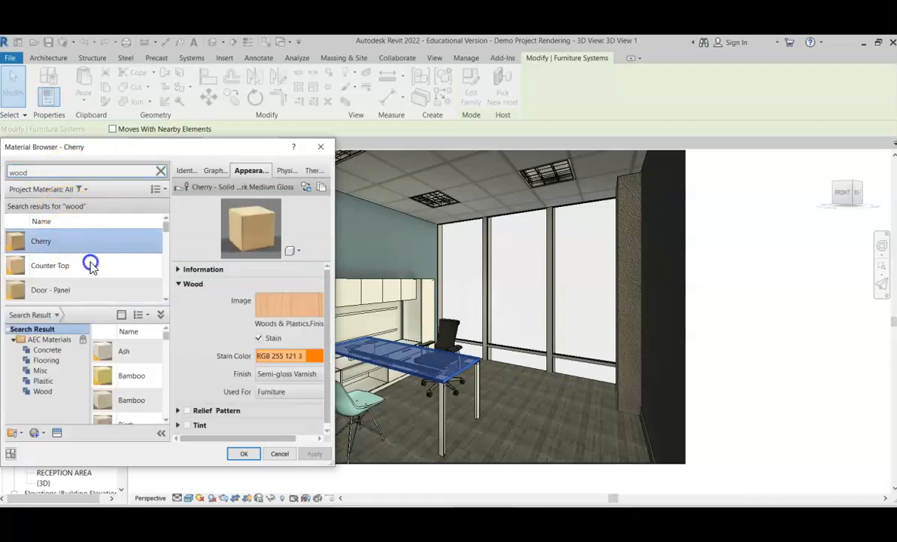
type("HM")
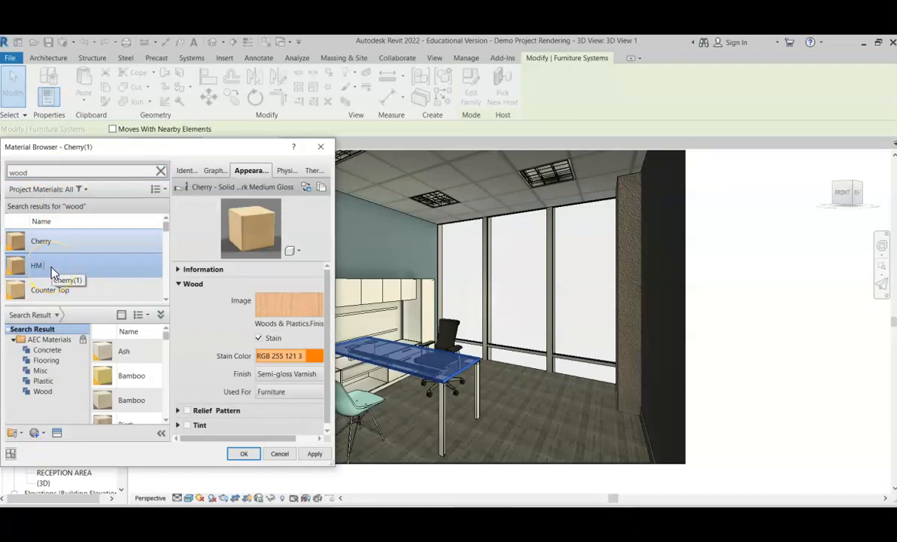
type(" Wood Finish")
left_click(114, 269)
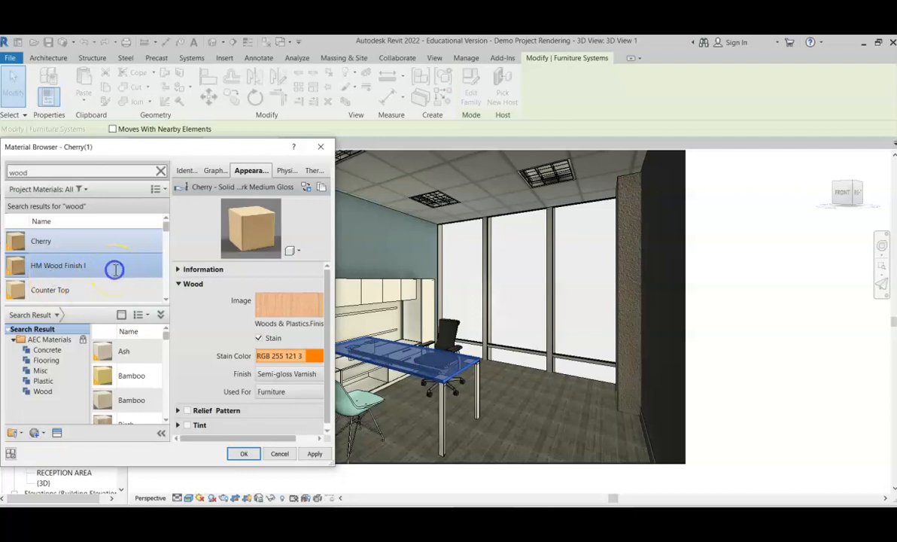
Replace the wood appearance image with HM Phantom Cocoa.jpg from the Interior Materials folder under Project 8 Renderings.
left_click(278, 304)
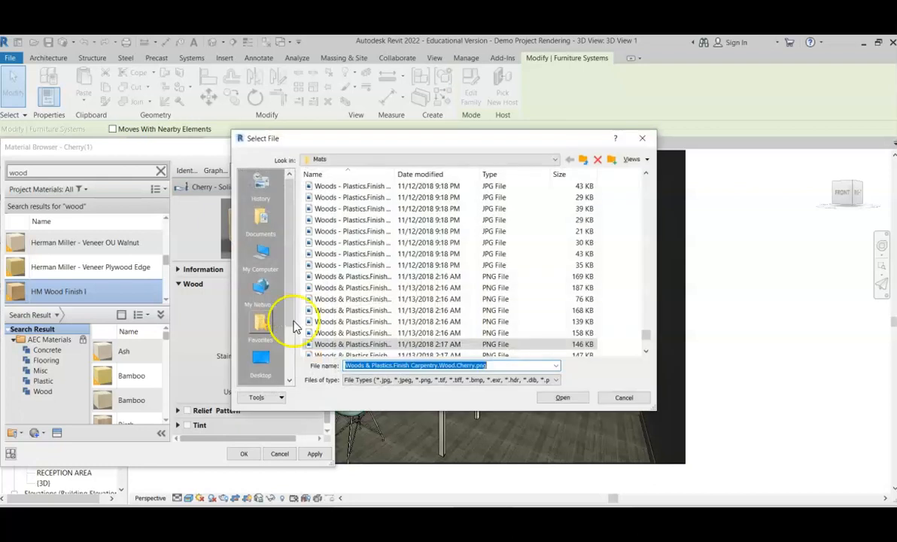
left_click(554, 159)
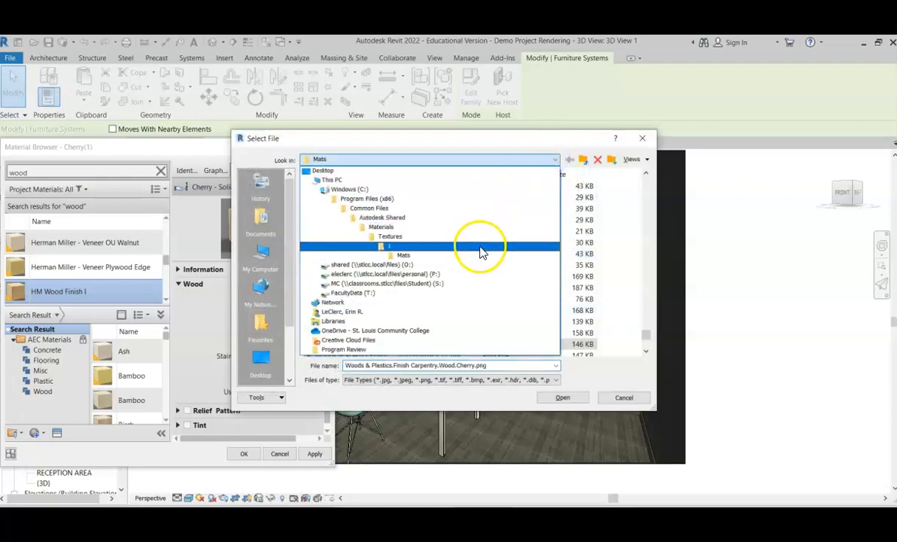
left_click(462, 285)
scroll(376, 278, "down", 10)
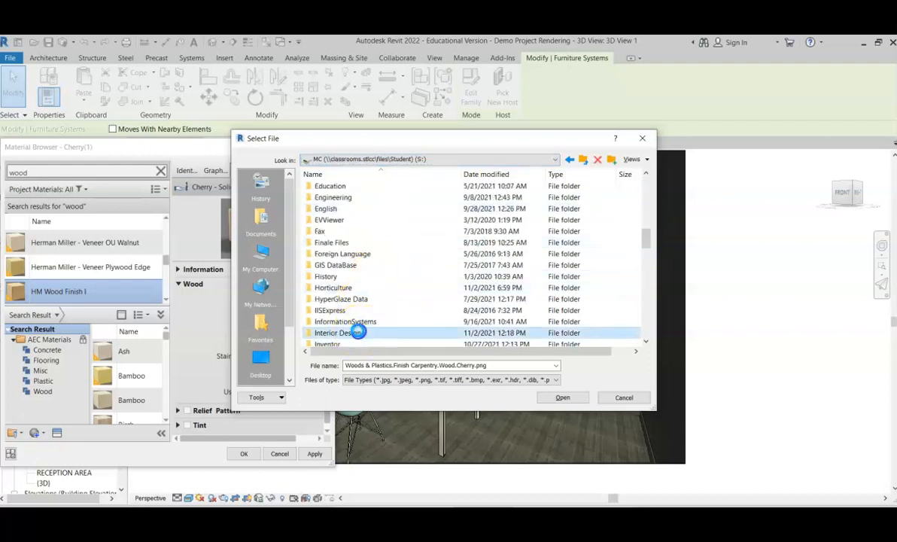
double_click(358, 333)
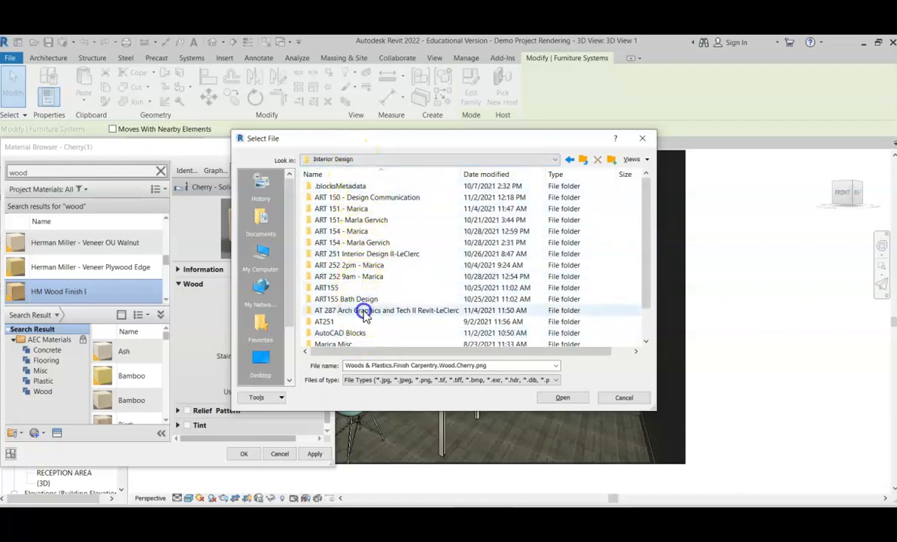
double_click(360, 310)
double_click(343, 345)
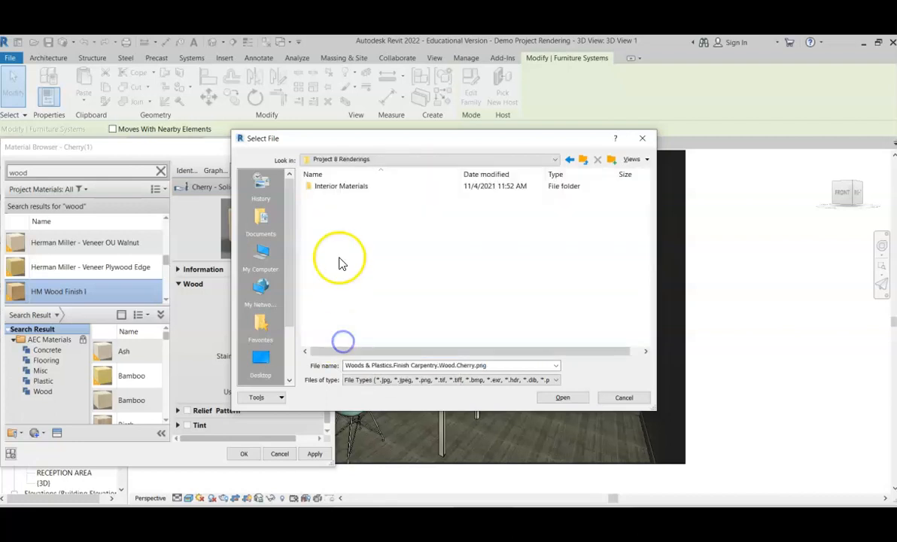
double_click(337, 188)
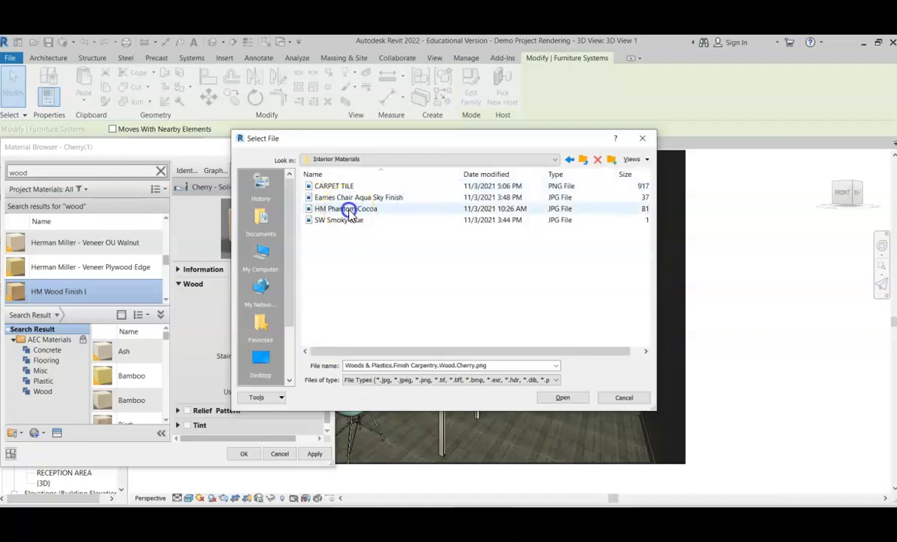
left_click(344, 209)
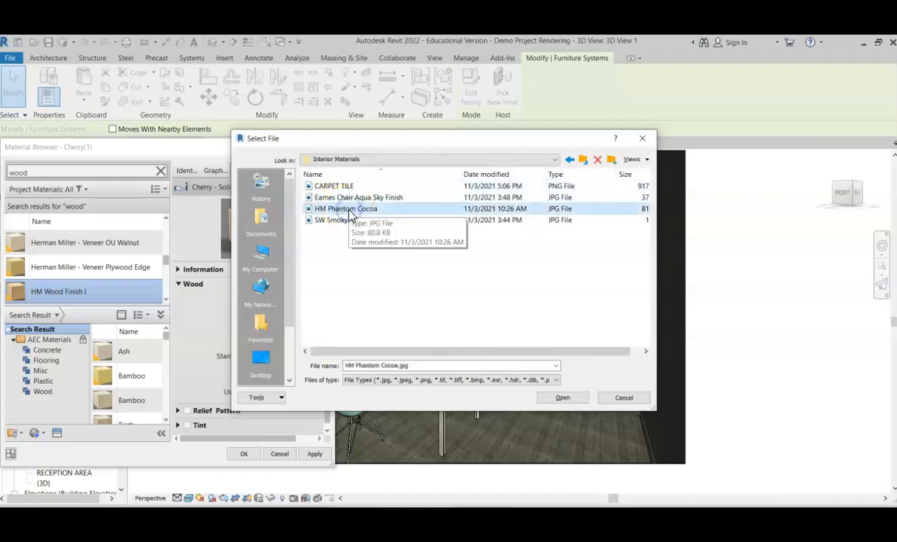
left_click(563, 399)
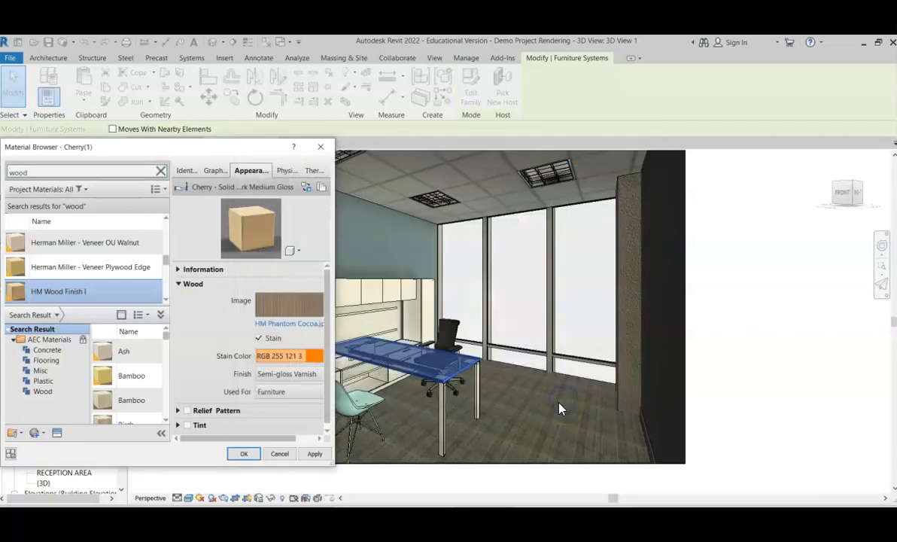
Turn off the Stain option of HM Wood Finish I, then apply and accept the material for the worktop's Top Finish.
left_click(316, 359)
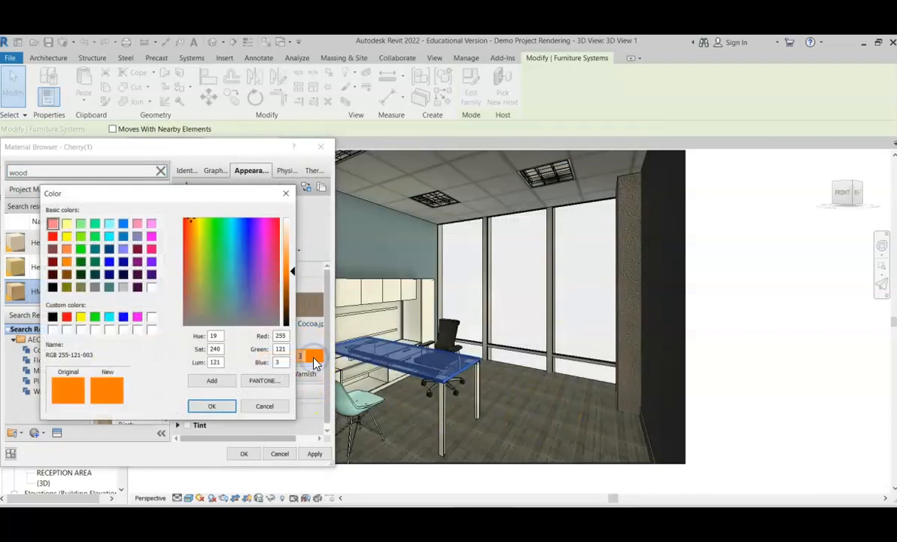
left_click(261, 411)
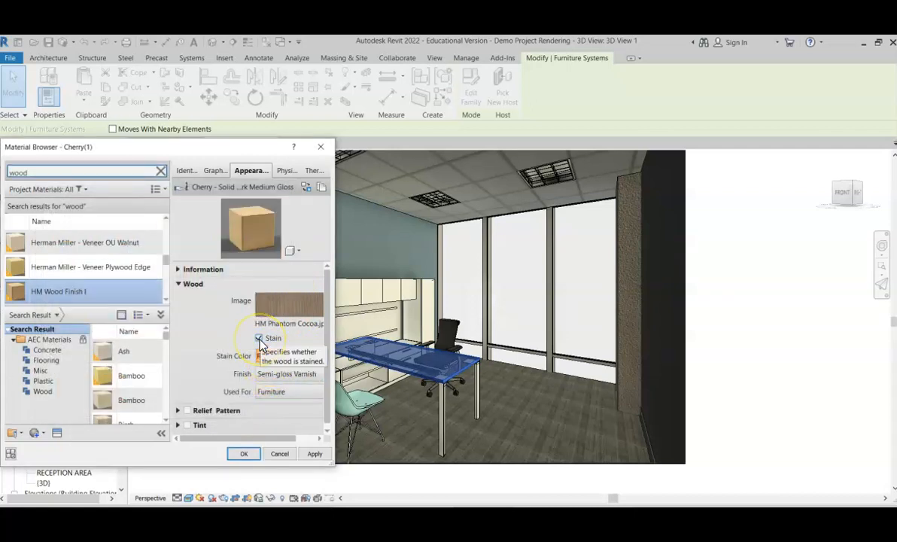
left_click(259, 340)
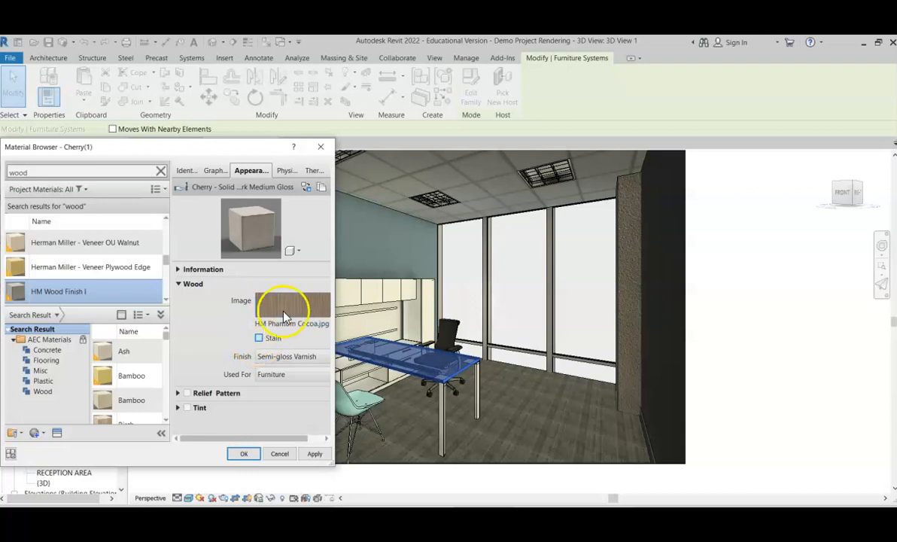
mouse_move(300, 306)
left_click(316, 458)
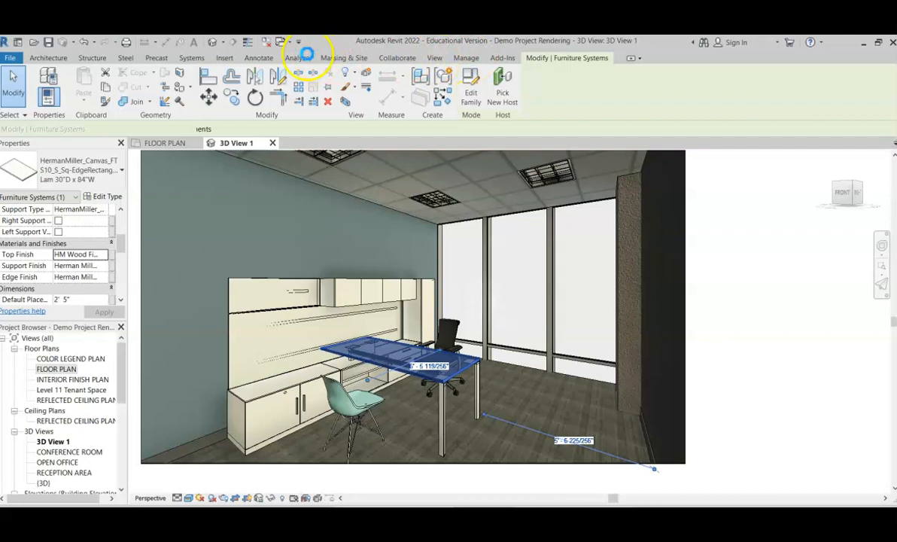
Try to paint the desk with HM Wood Finish I, found by searching the materials for "hm".
left_click(181, 88)
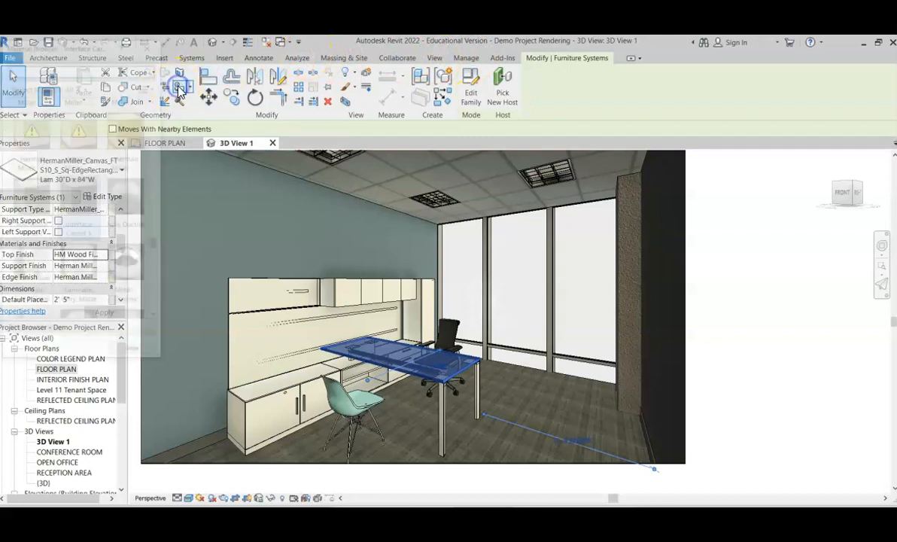
left_click(113, 68)
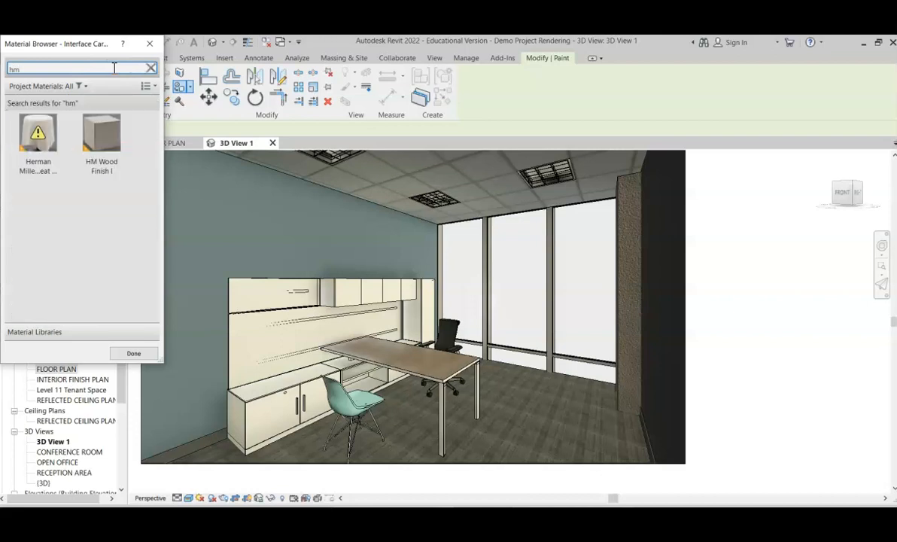
left_click(101, 133)
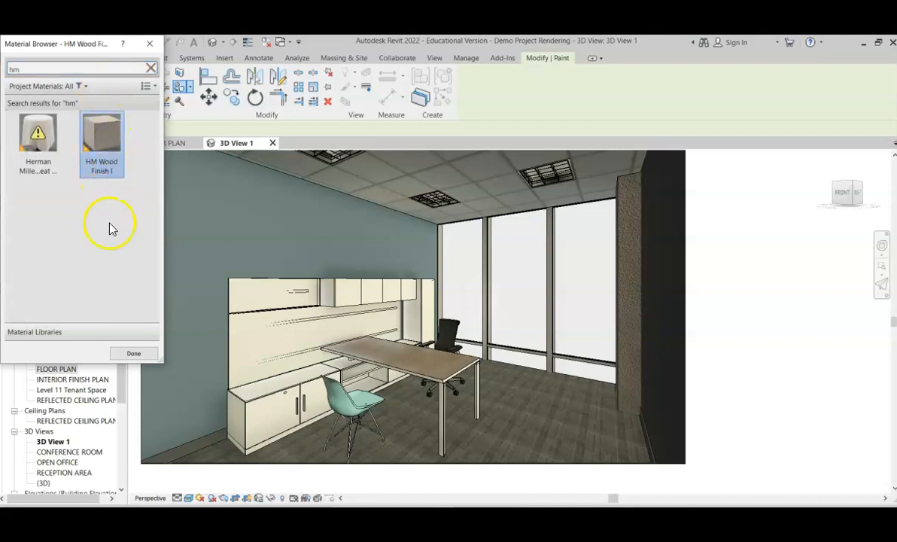
left_click(400, 359)
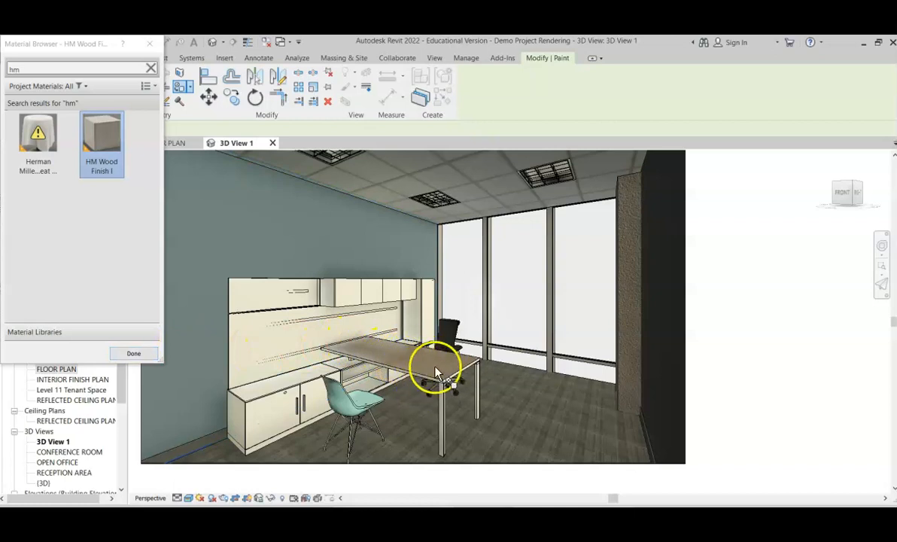
left_click(149, 44)
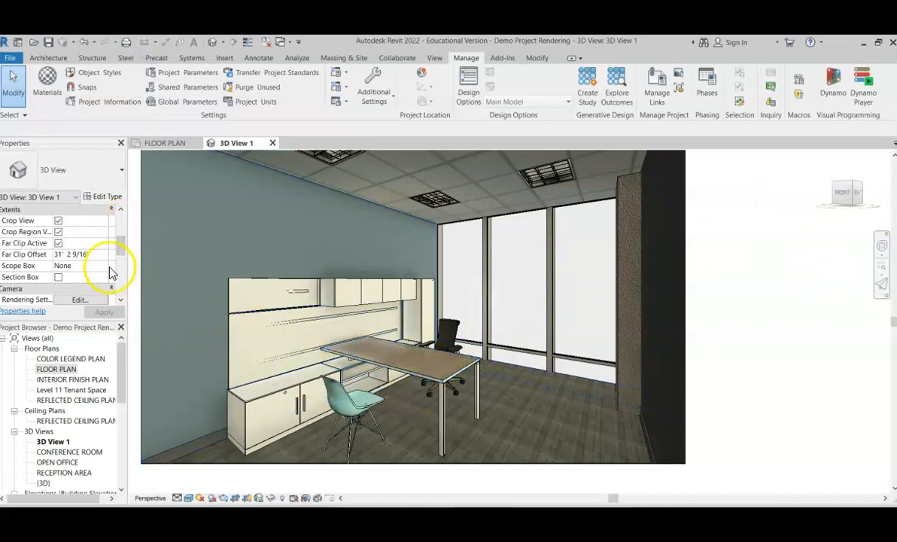
left_click(12, 98)
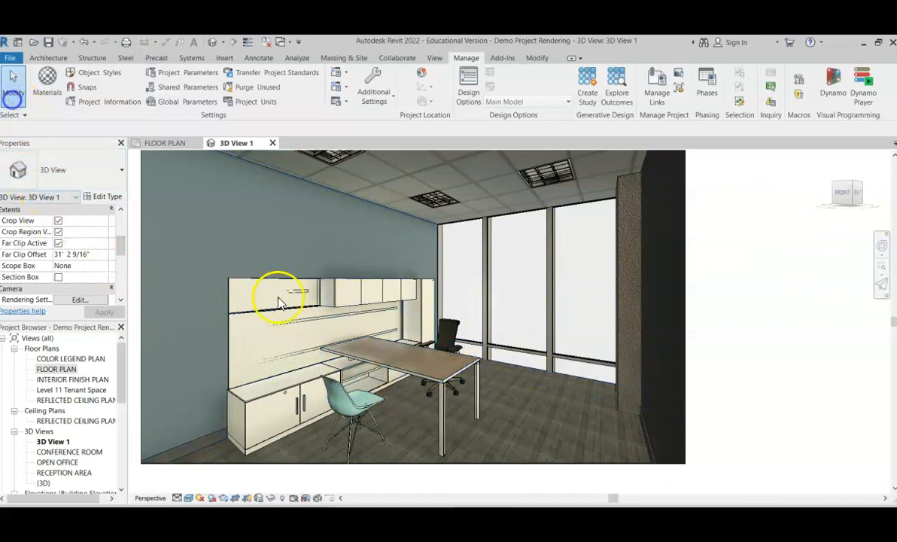
Set the rectangular desk worktop's Edge Finish to HM Wood Finish I, found by searching for "hm", and deselect the desk.
left_click(436, 379)
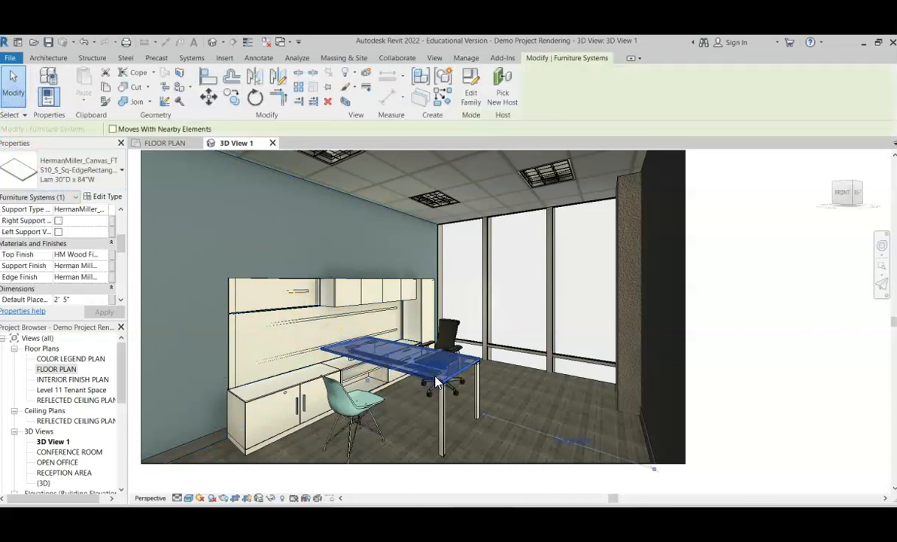
left_click(87, 278)
left_click(107, 278)
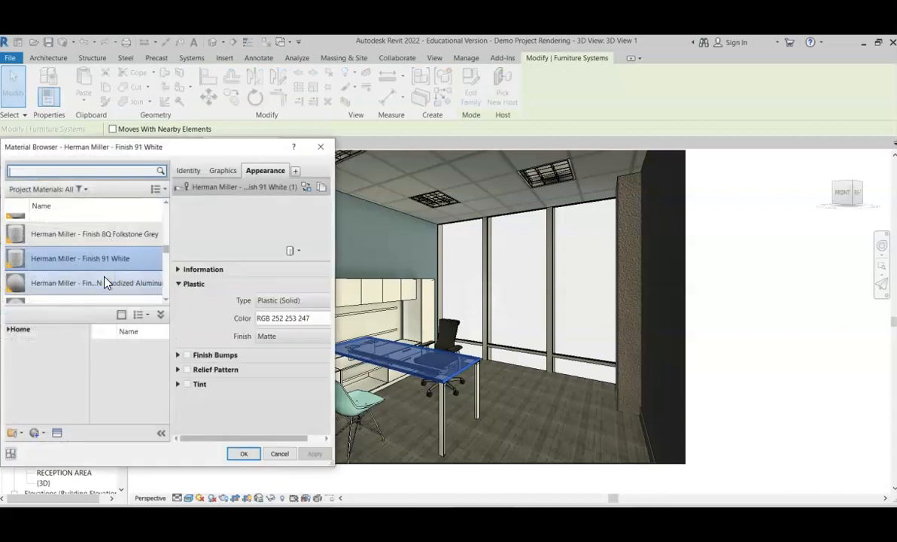
left_click(66, 172)
type("hm")
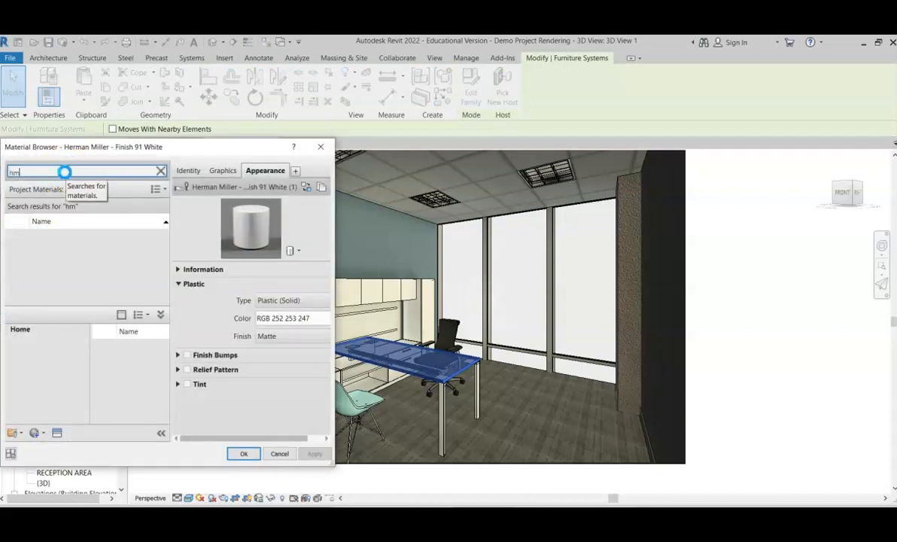
left_click(84, 268)
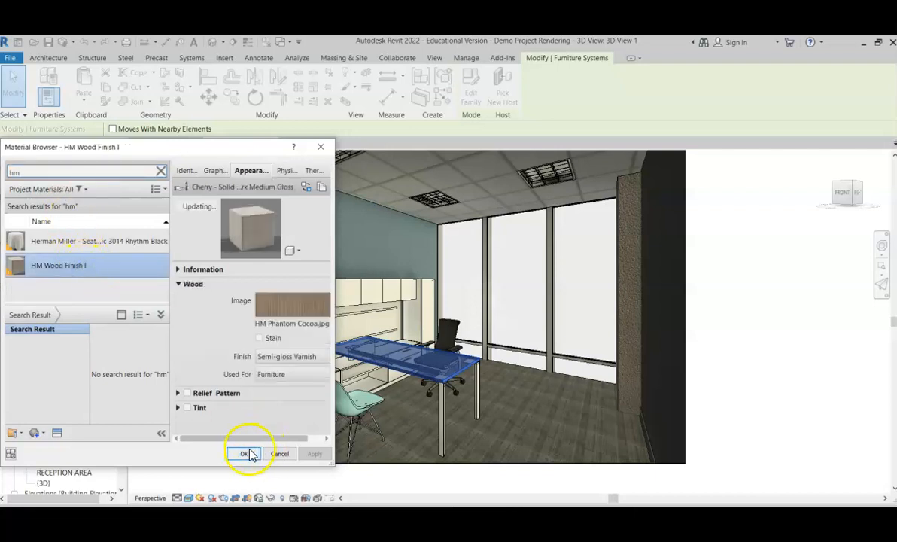
left_click(243, 453)
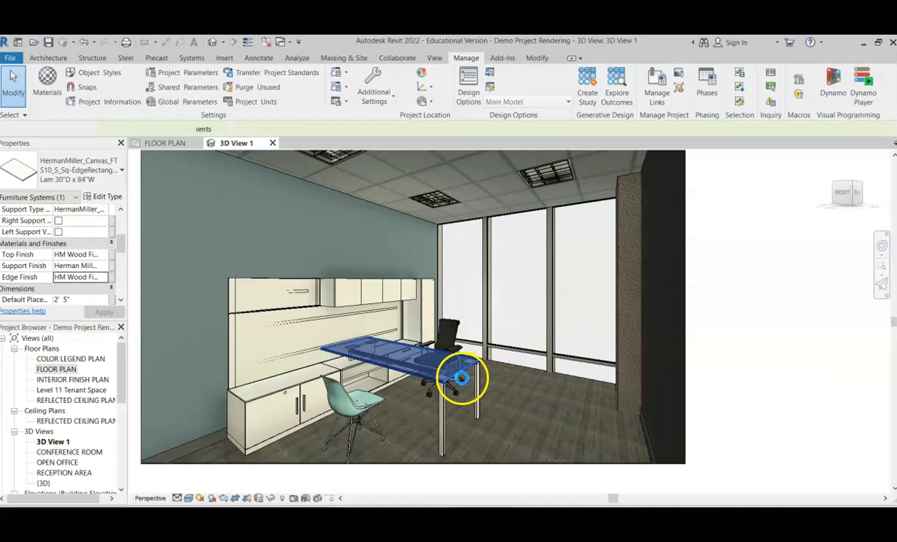
key("Escape")
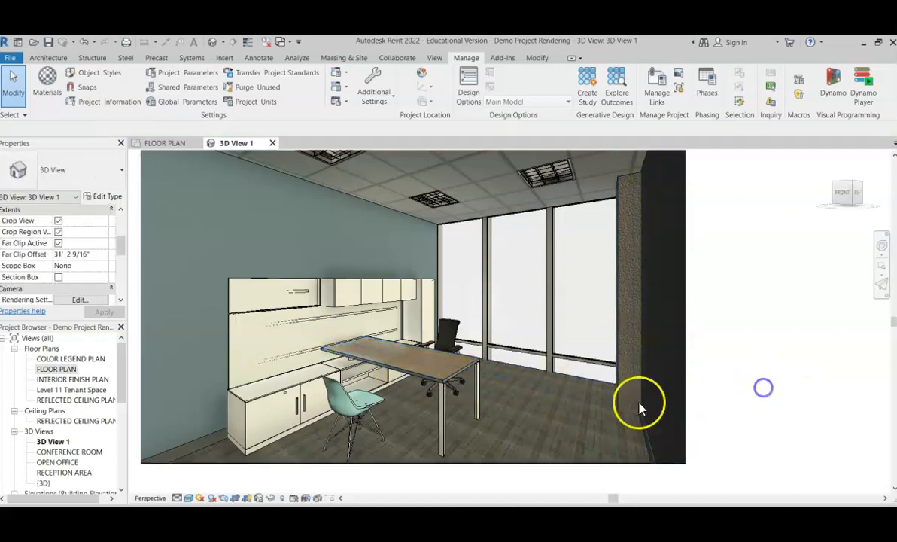
Set the Top Finish of the low credenza behind the chair to HM Wood Finish I, found by searching for "hm", and deselect it.
left_click(292, 393)
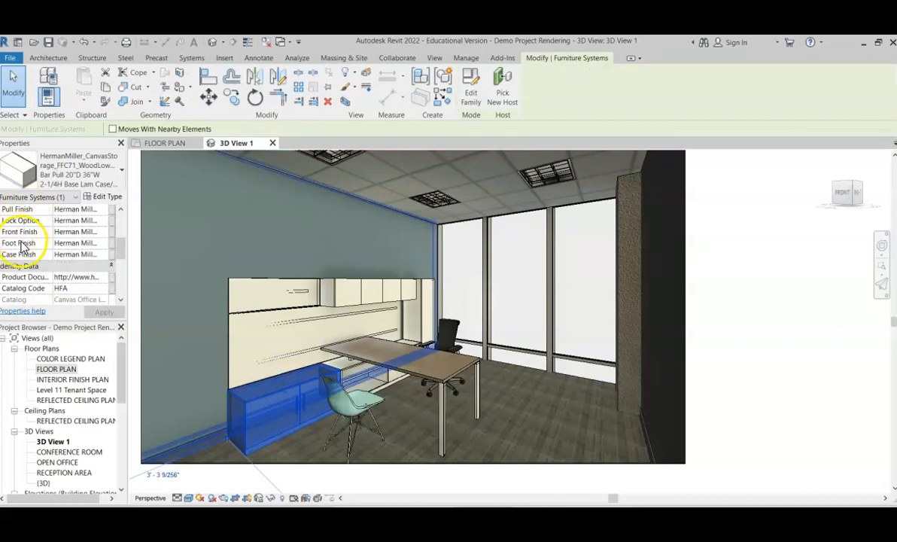
scroll(22, 234, "up", 2)
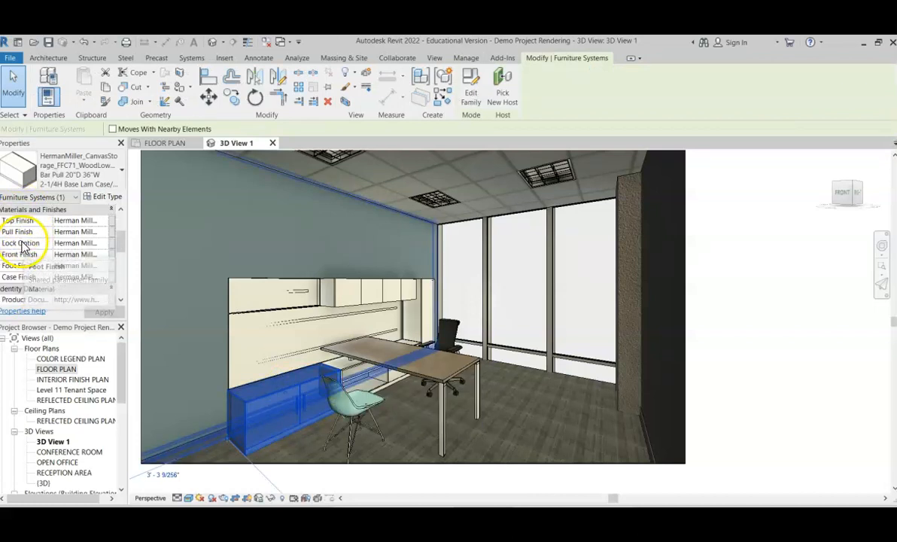
left_click(114, 221)
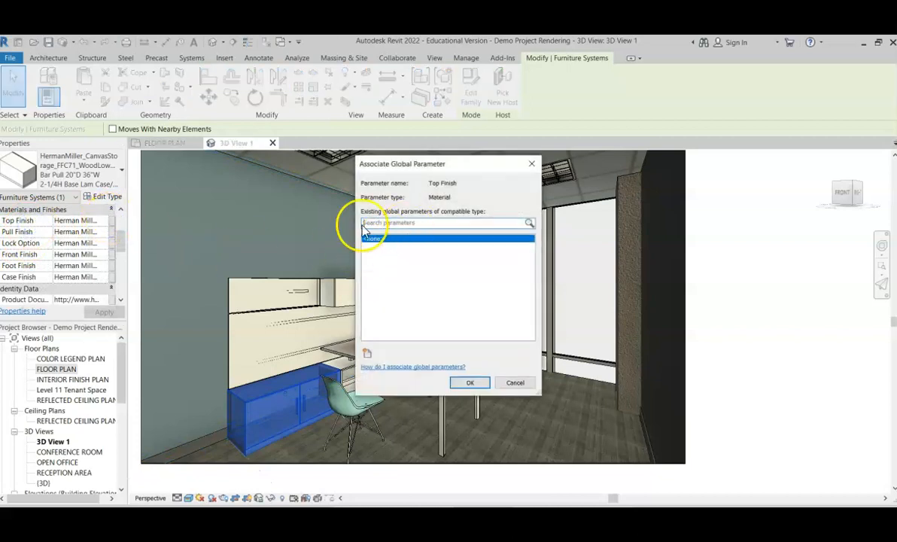
left_click(515, 382)
left_click(102, 221)
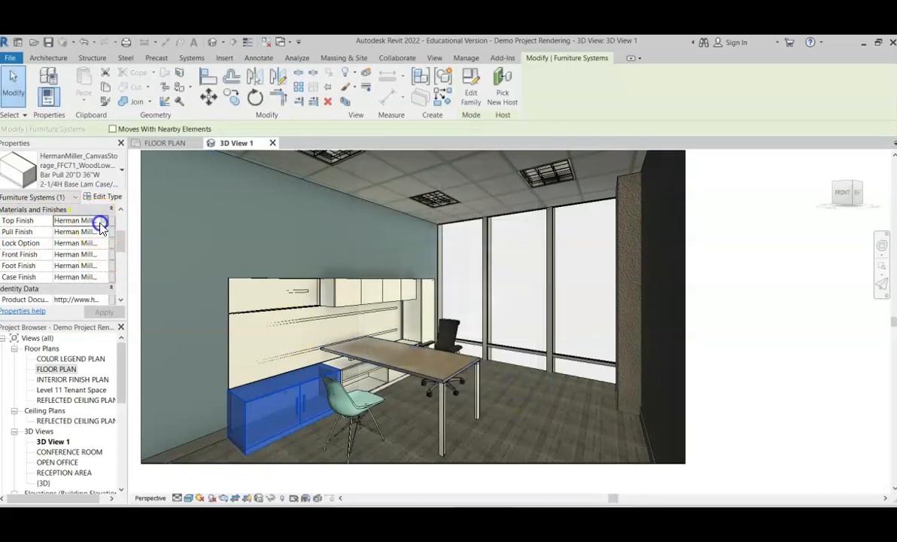
left_click(103, 221)
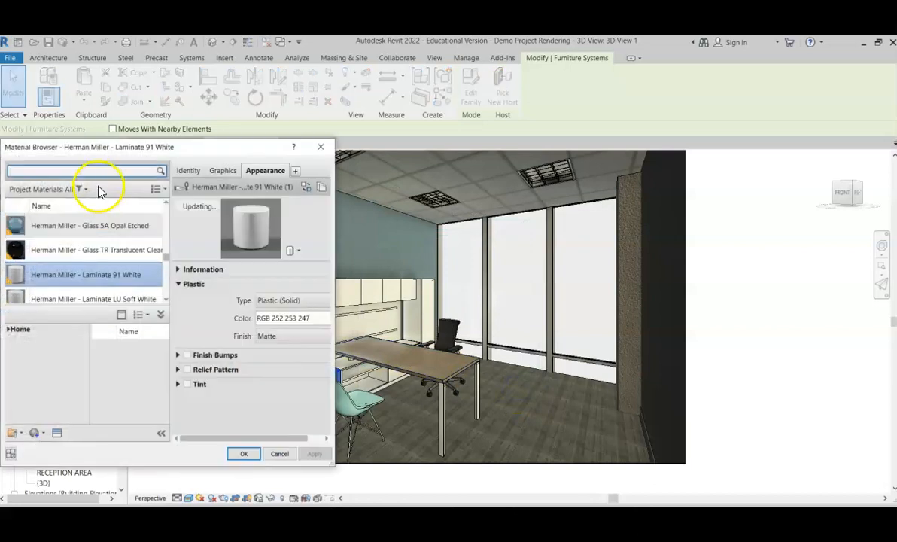
left_click(97, 170)
type("h")
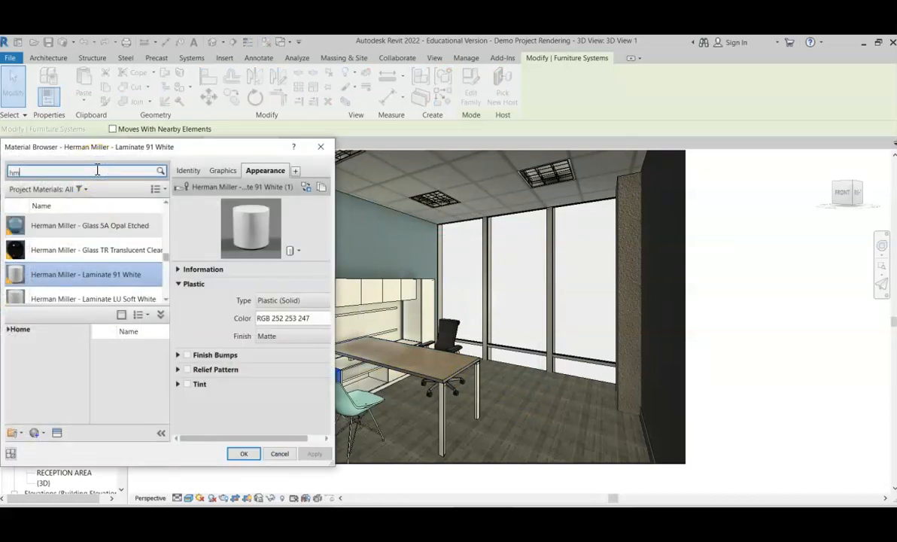
type("m")
left_click(55, 267)
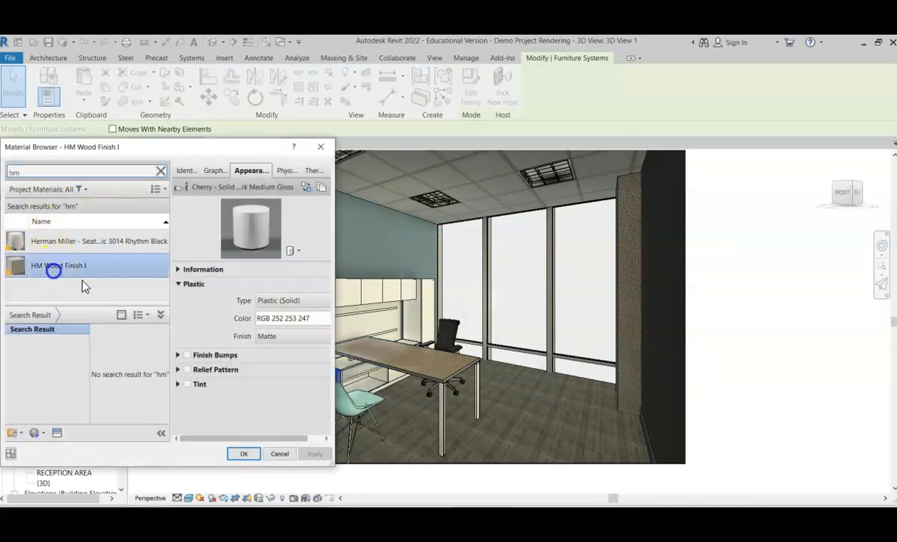
left_click(250, 455)
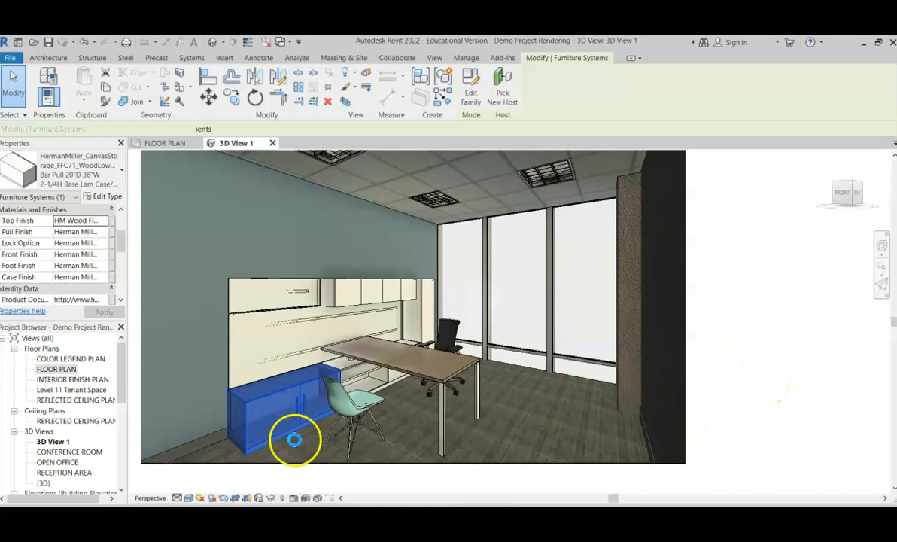
left_click(331, 451)
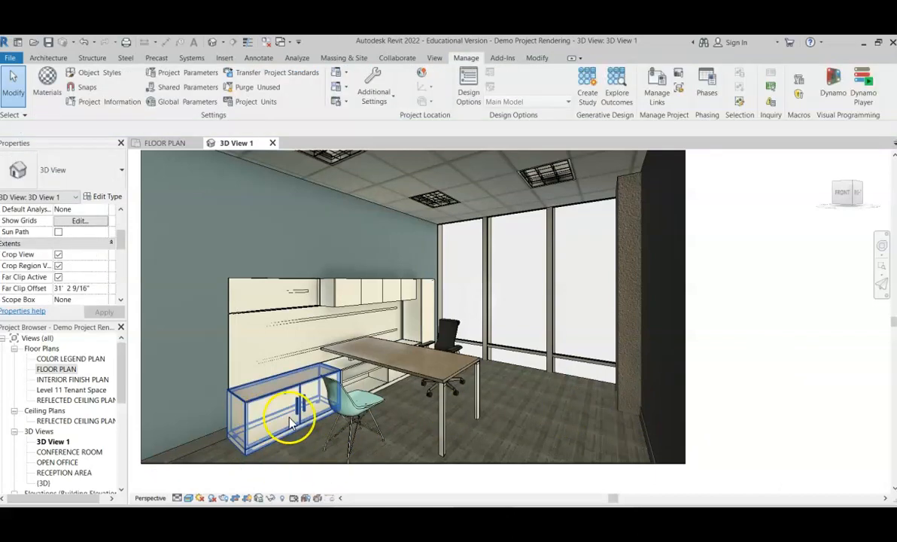
Review the low credenza's finish parameters and examine its wood top in the perspective.
left_click(260, 399)
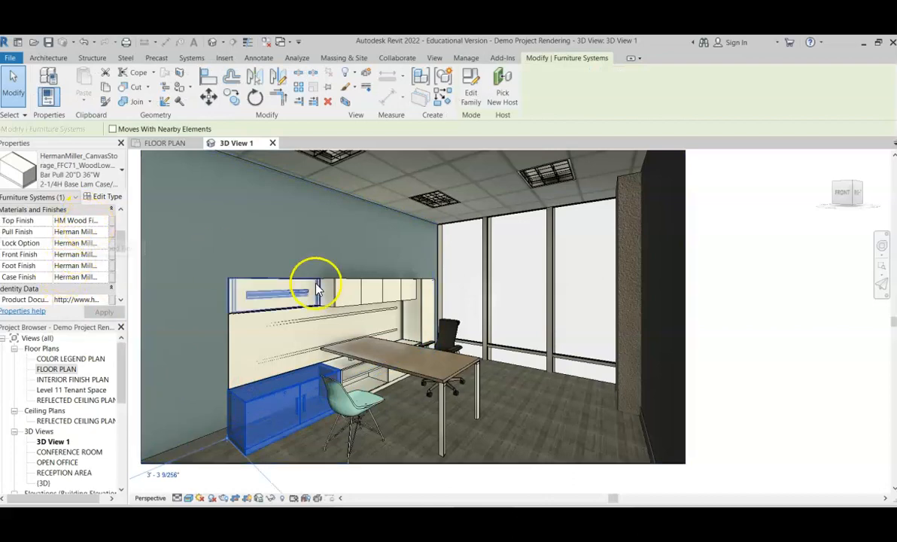
left_click(734, 384)
scroll(256, 359, "up", 3)
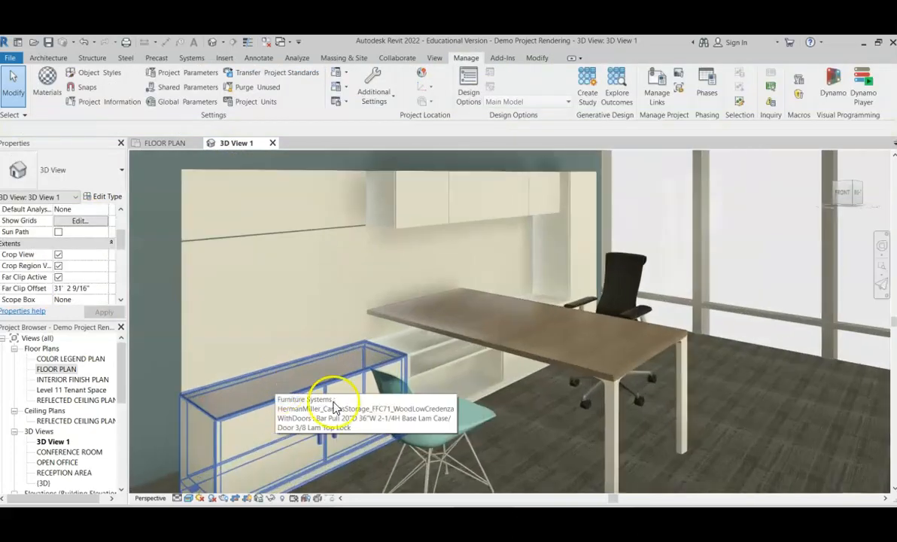
Set the Top Finish of the open credenza with drawers under the desk to HM Wood Finish I, found by searching for "hm", and deselect it.
middle_click_drag(260, 390, 592, 351, "shift")
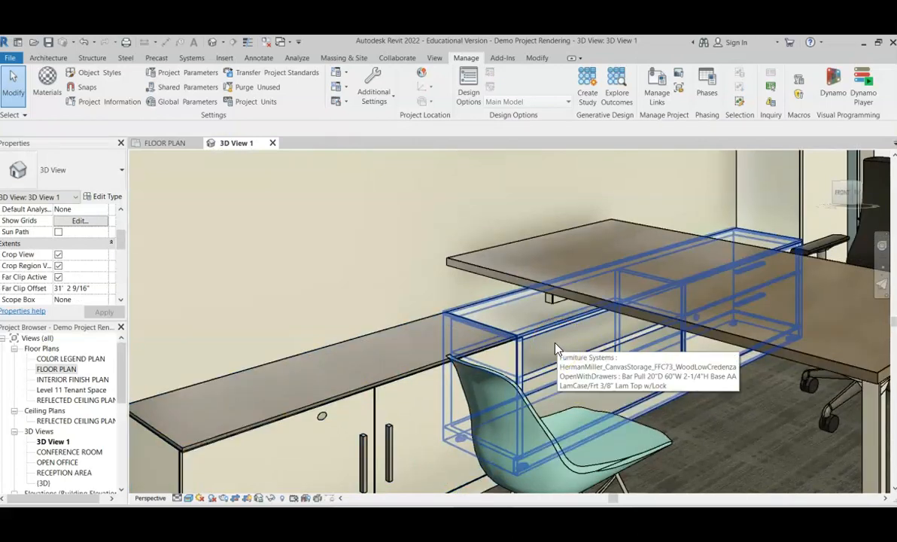
left_click(537, 332)
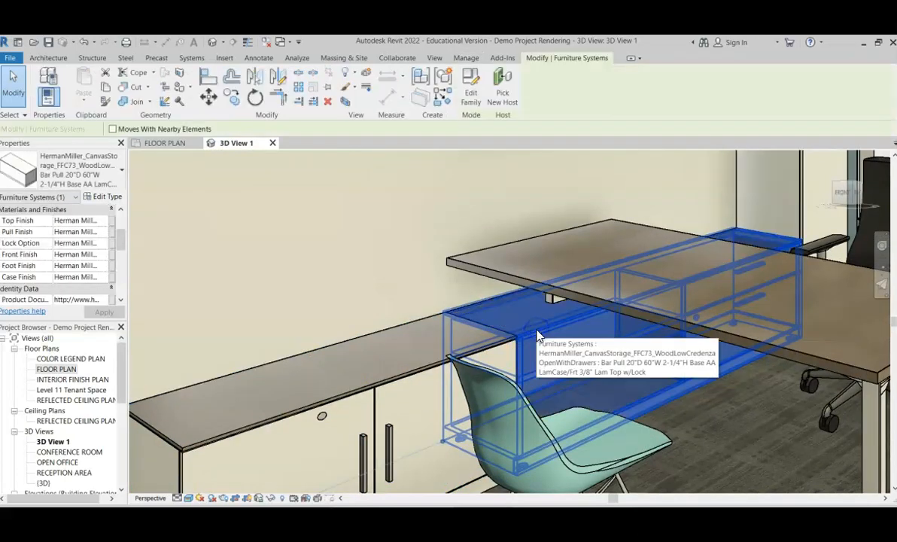
left_click(94, 212)
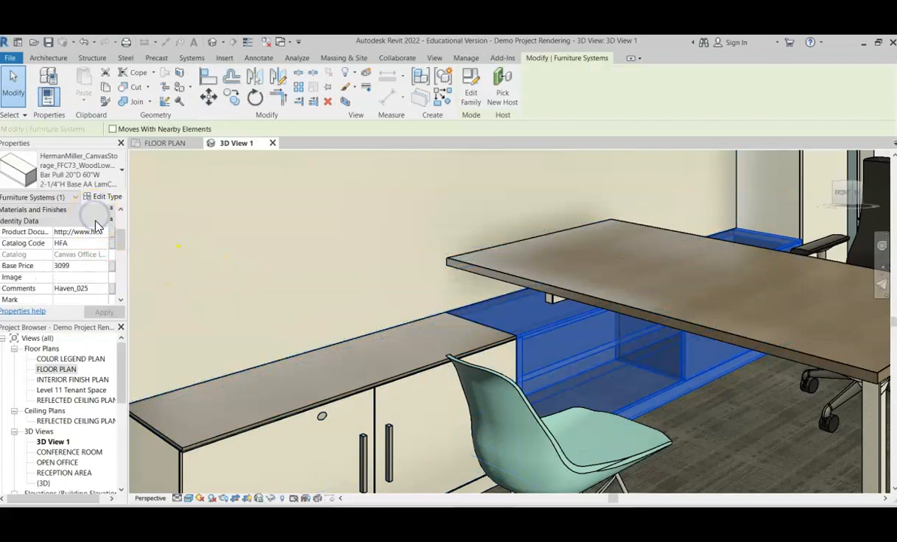
left_click(111, 222)
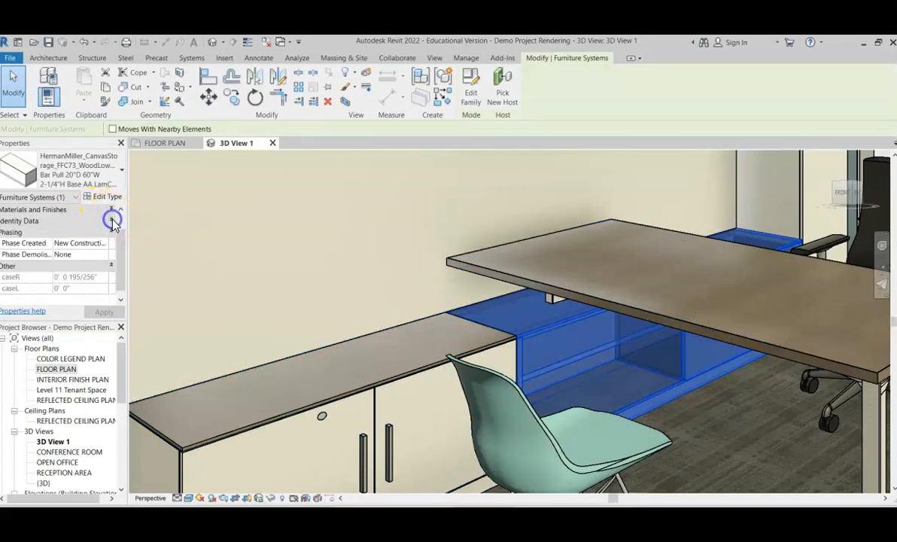
left_click(112, 210)
left_click(108, 221)
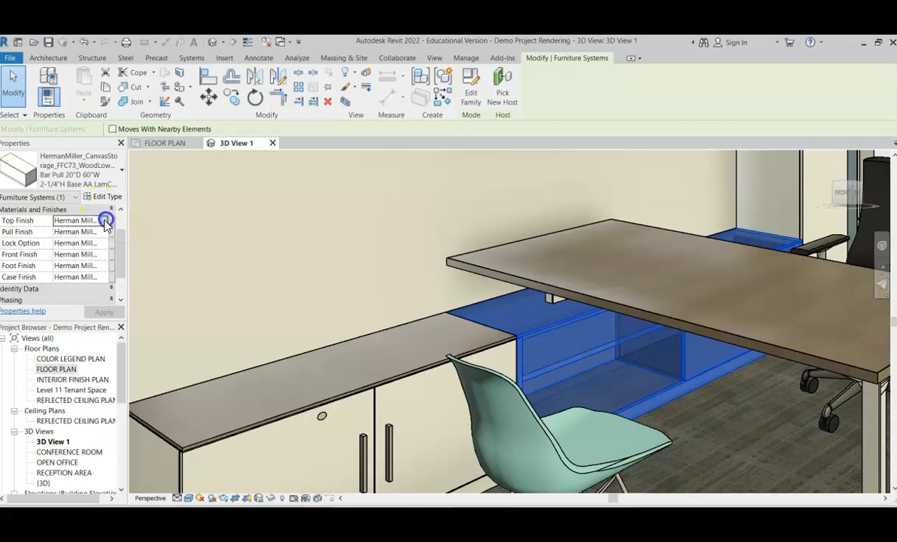
left_click(108, 220)
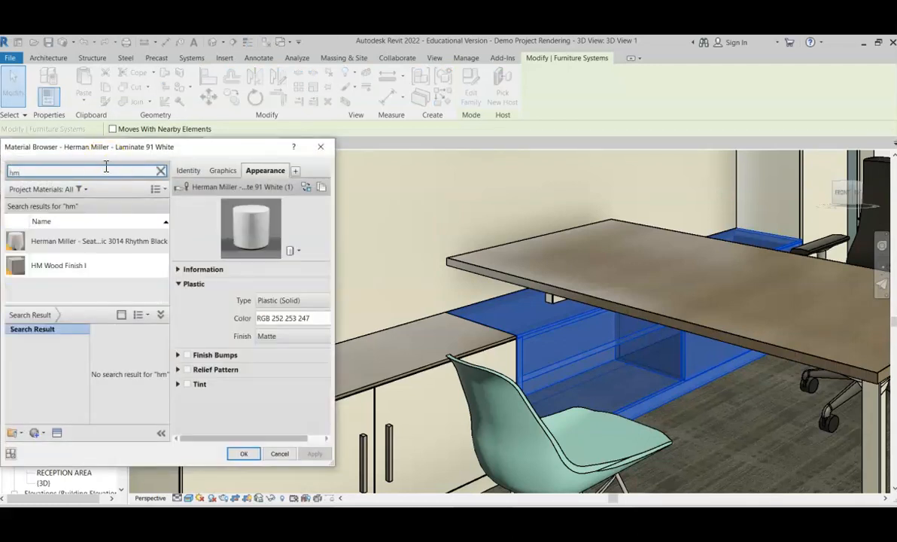
left_click(82, 265)
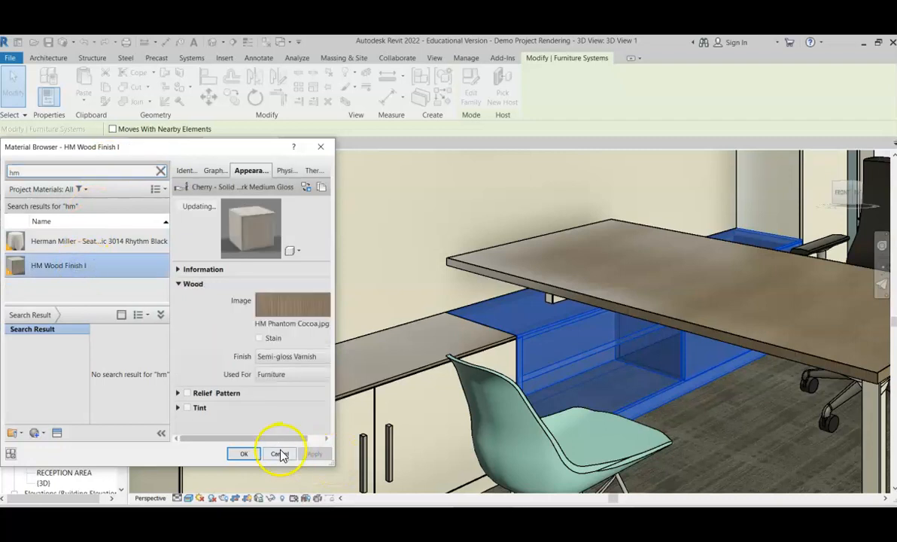
left_click(243, 455)
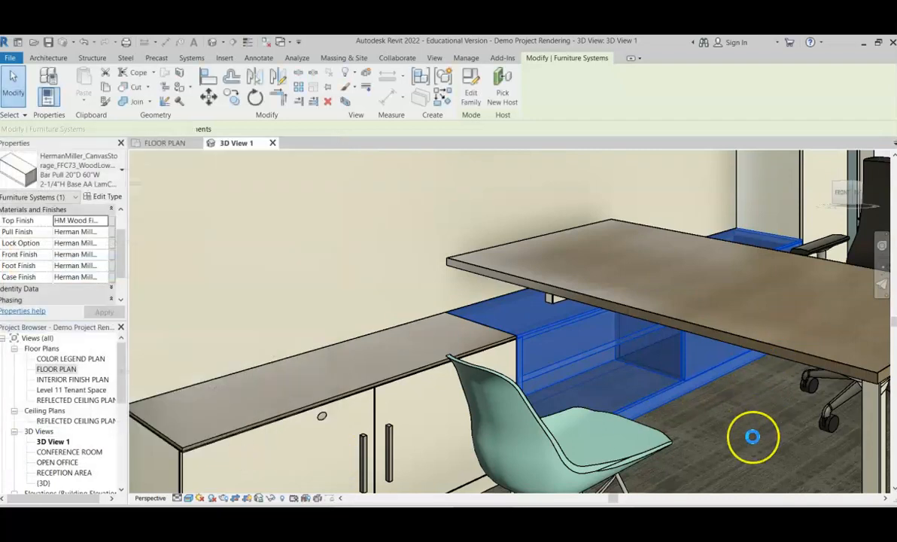
scroll(753, 437, "down", 3)
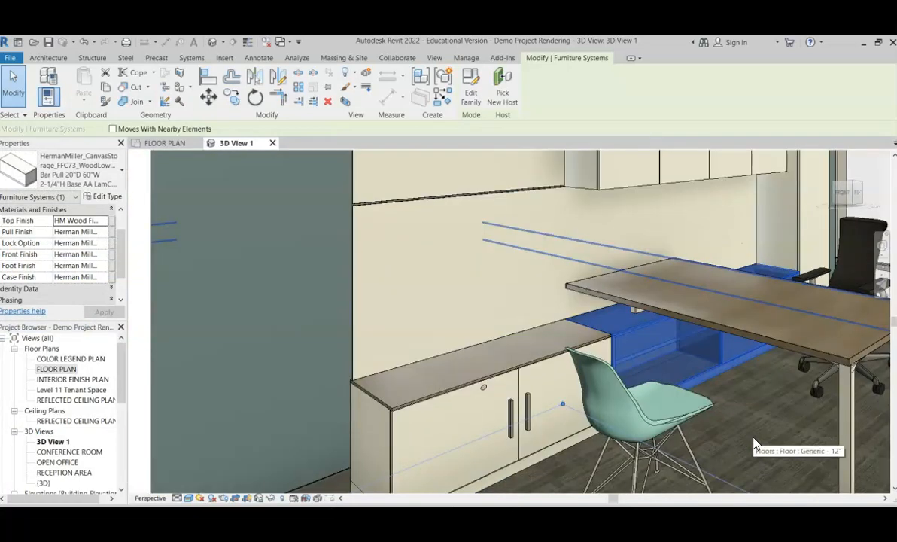
left_click(755, 443)
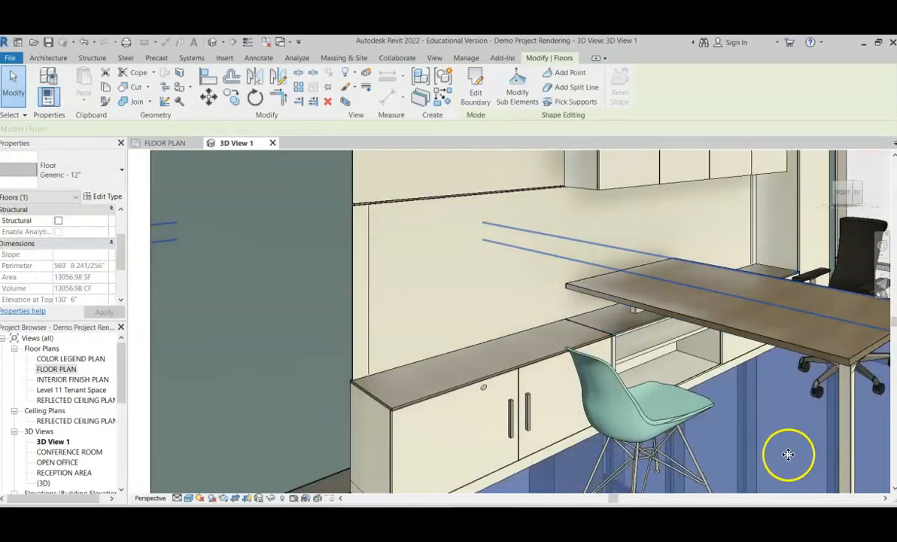
scroll(745, 421, "down", 3)
left_click(380, 307)
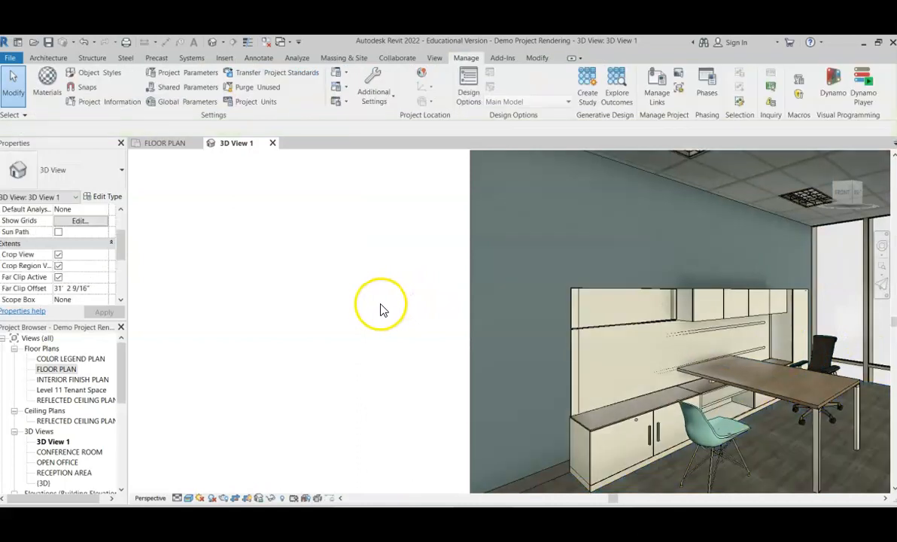
Set the overhead storage cabinet's Door Finish to HM Wood Finish I, found by searching for "hm", and deselect the cabinet.
middle_click_drag(426, 343, 233, 286)
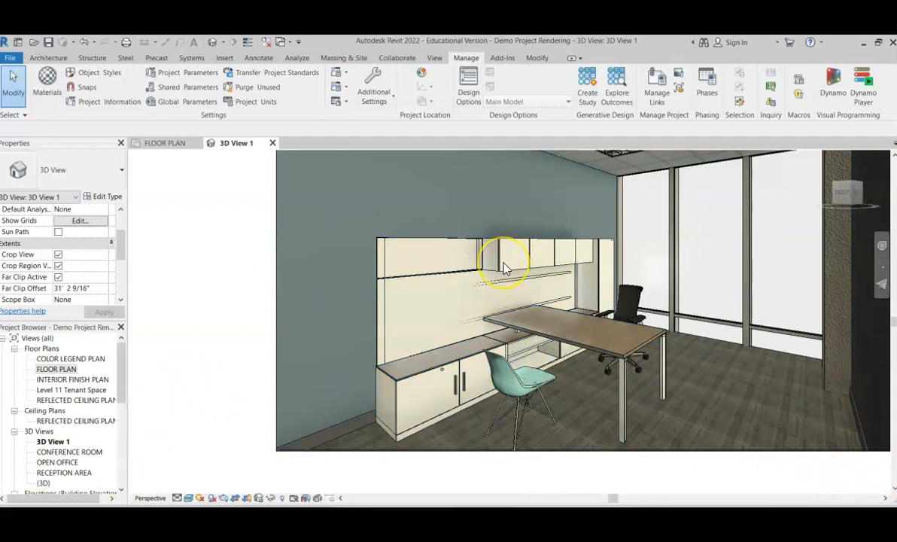
scroll(505, 269, "up", 1)
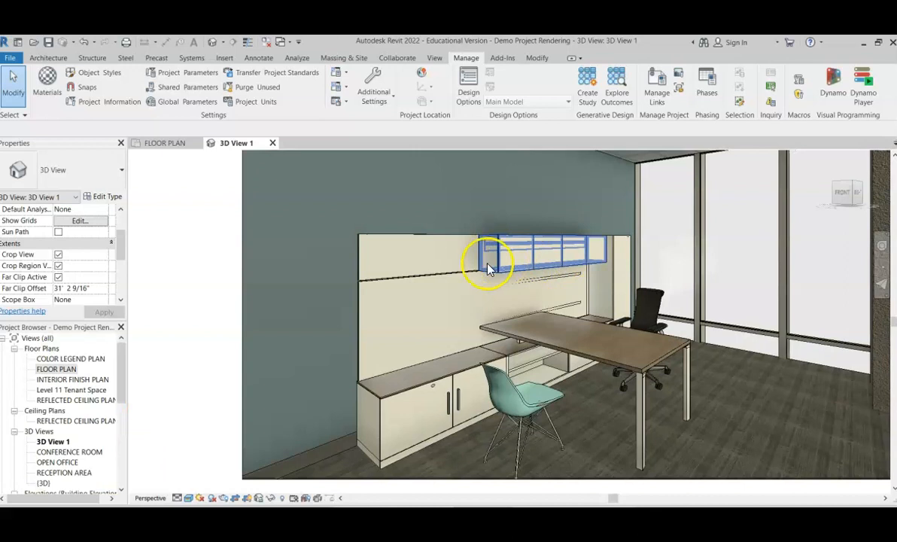
left_click(501, 269)
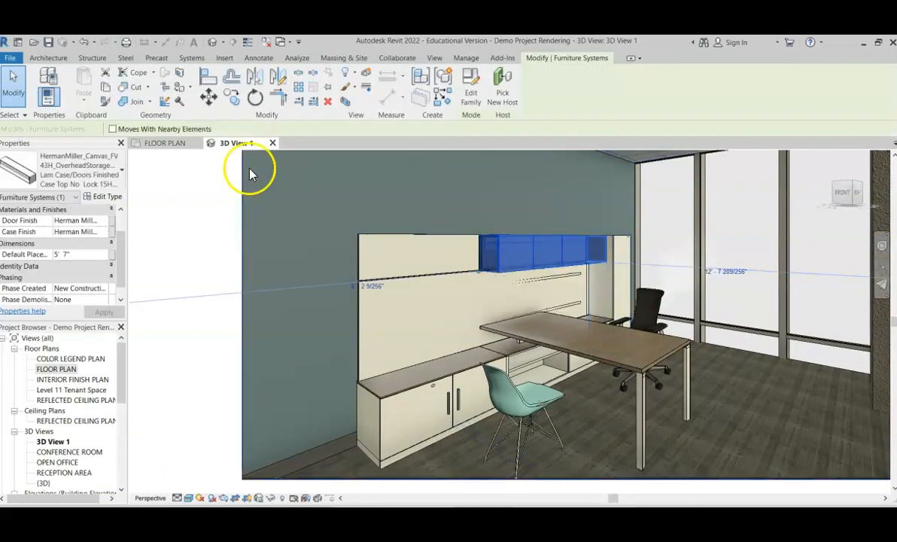
left_click(83, 221)
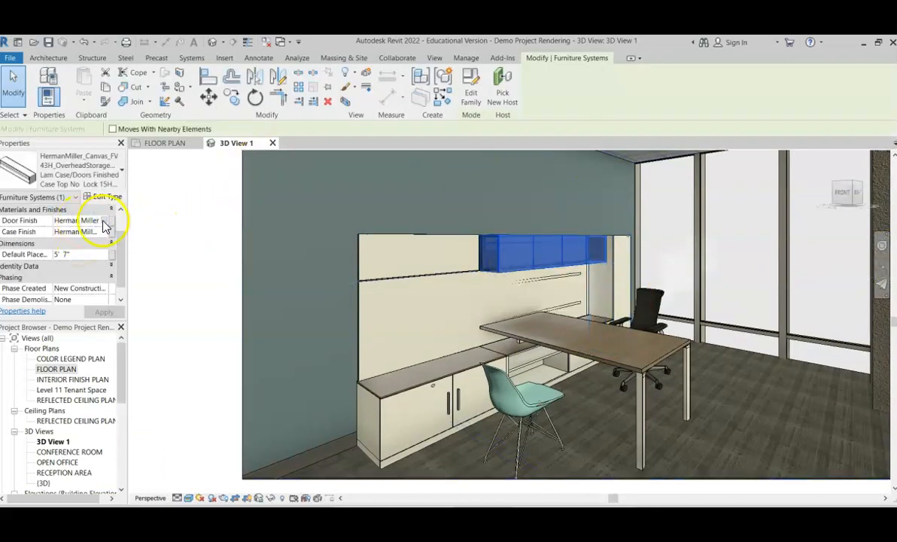
left_click(104, 221)
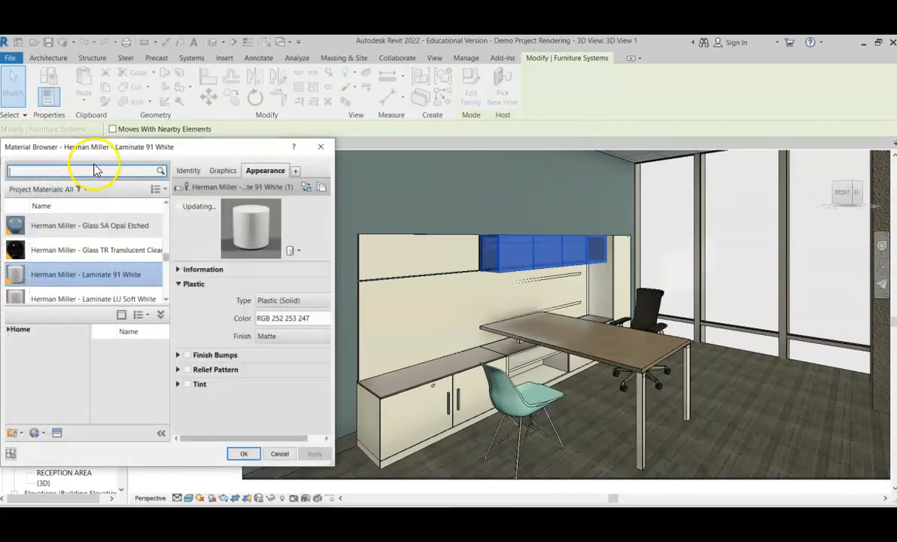
left_click(87, 174)
type("hm")
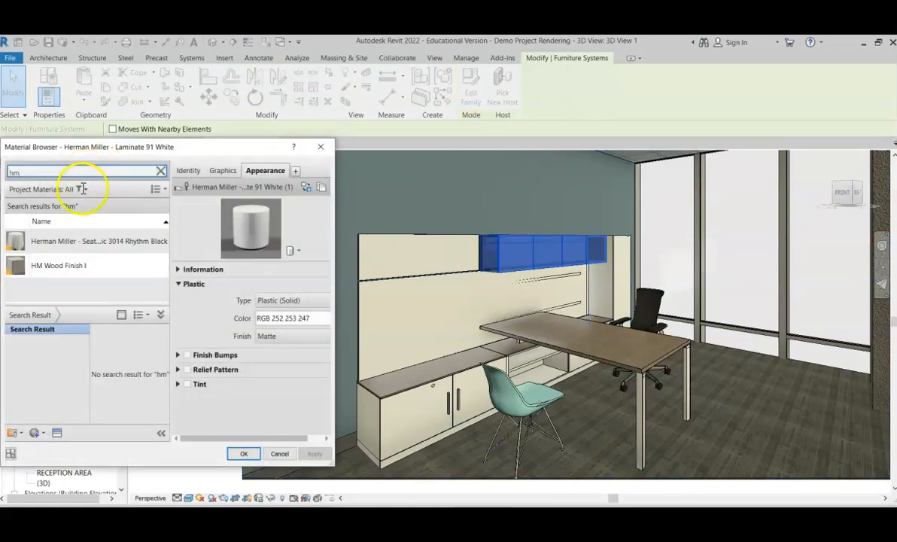
left_click(68, 267)
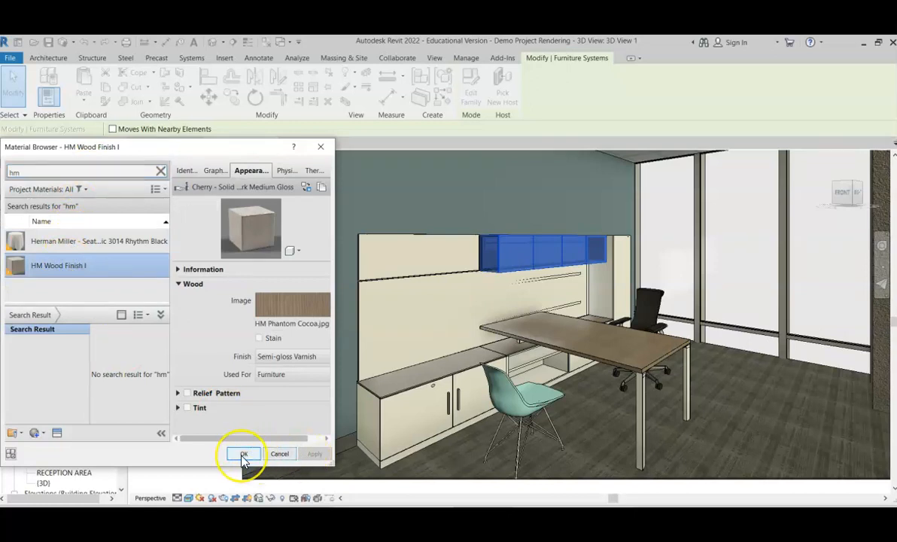
left_click(241, 454)
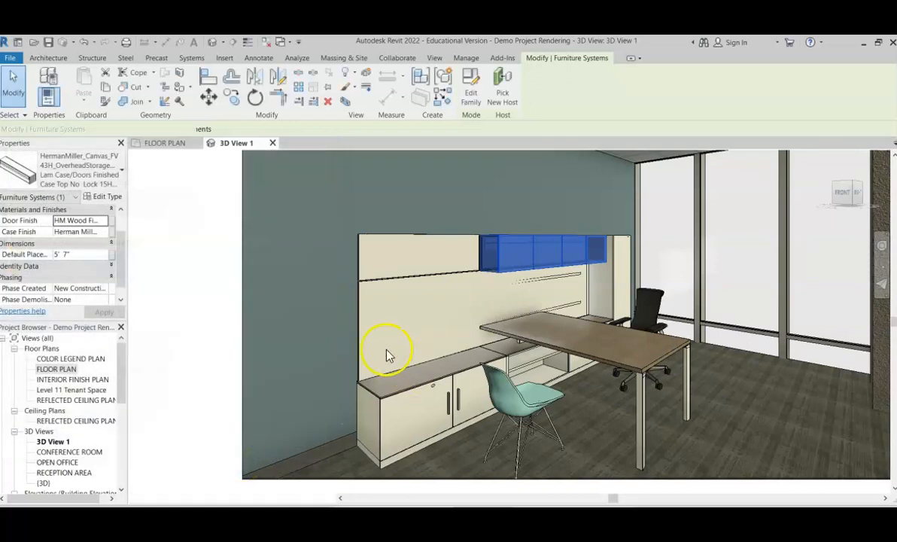
left_click(170, 316)
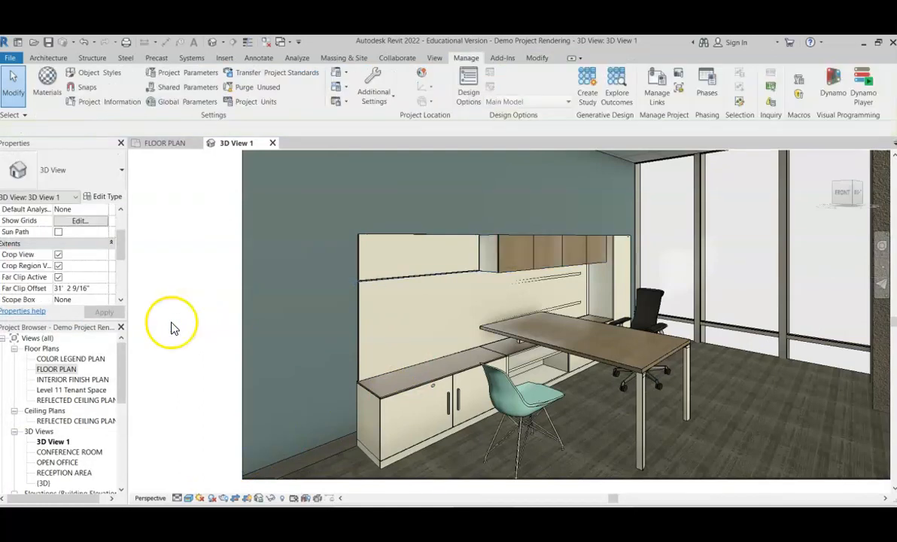